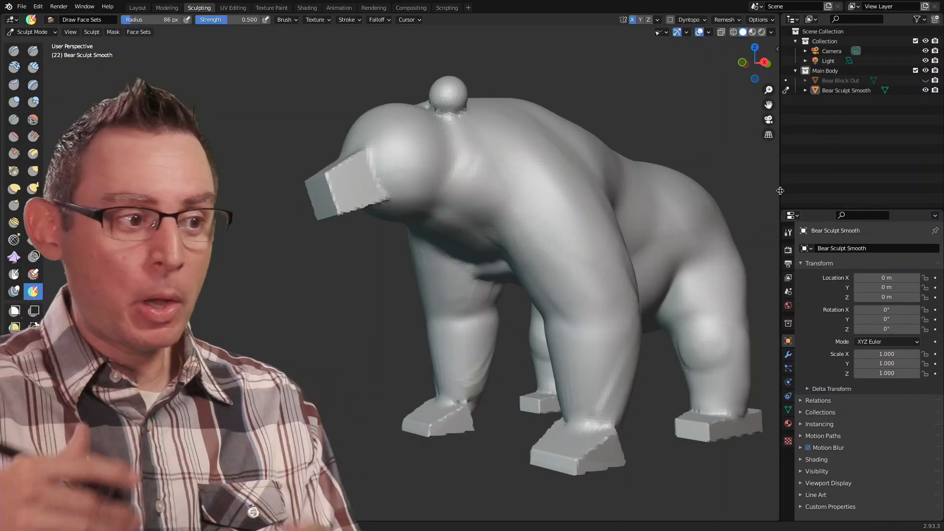
Examine the bear sculpt's hind leg, belly and overall body from several angles and distances.
{"action": "scroll", "coordinate": [620, 270], "scroll_direction": "up", "scroll_amount": 5}
{"action": "middle_click_drag", "start_coordinate": [605, 270], "coordinate": [470, 258], "text": "shift"}
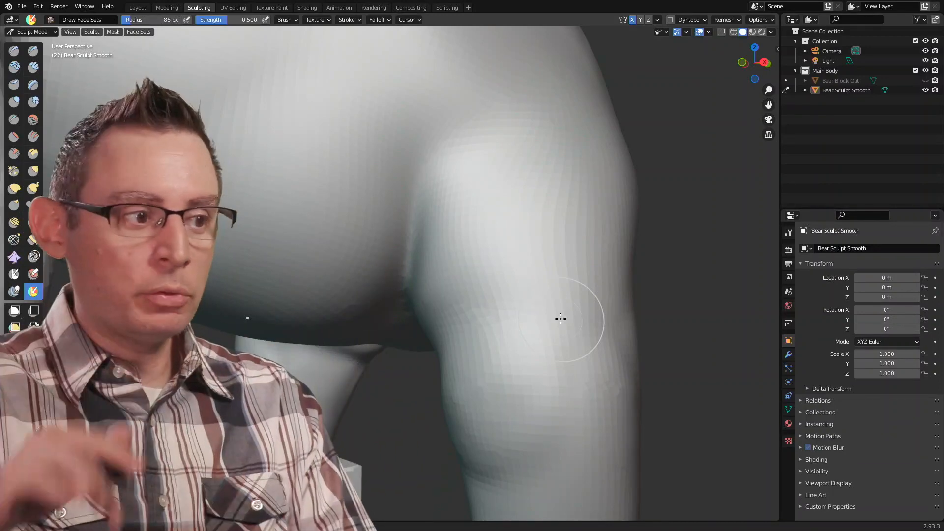
{"action": "middle_click_drag", "start_coordinate": [632, 204], "coordinate": [654, 294]}
{"action": "scroll", "coordinate": [485, 261], "scroll_direction": "down", "scroll_amount": 1}
{"action": "mouse_move", "coordinate": [514, 260]}
{"action": "middle_mouse_down", "text": "shift"}
{"action": "mouse_move", "coordinate": [434, 250]}
{"action": "mouse_move", "coordinate": [472, 226]}
{"action": "mouse_move", "coordinate": [405, 261]}
{"action": "mouse_move", "coordinate": [520, 262]}
{"action": "mouse_move", "coordinate": [477, 253]}
{"action": "mouse_move", "coordinate": [403, 272]}
{"action": "mouse_move", "coordinate": [446, 274]}
{"action": "middle_mouse_up", "text": "shift"}
{"action": "scroll", "coordinate": [434, 250], "scroll_direction": "up", "scroll_amount": 1}
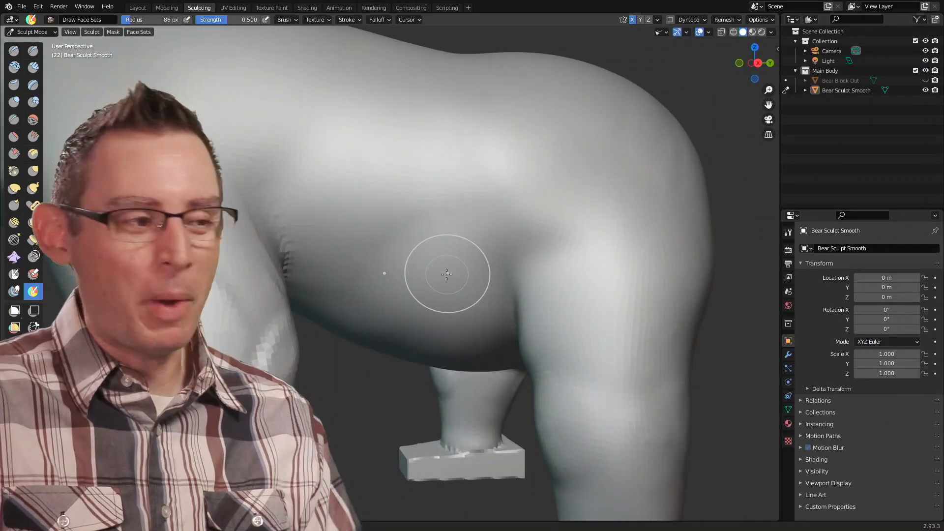
{"action": "scroll", "coordinate": [466, 225], "scroll_direction": "up", "scroll_amount": 6}
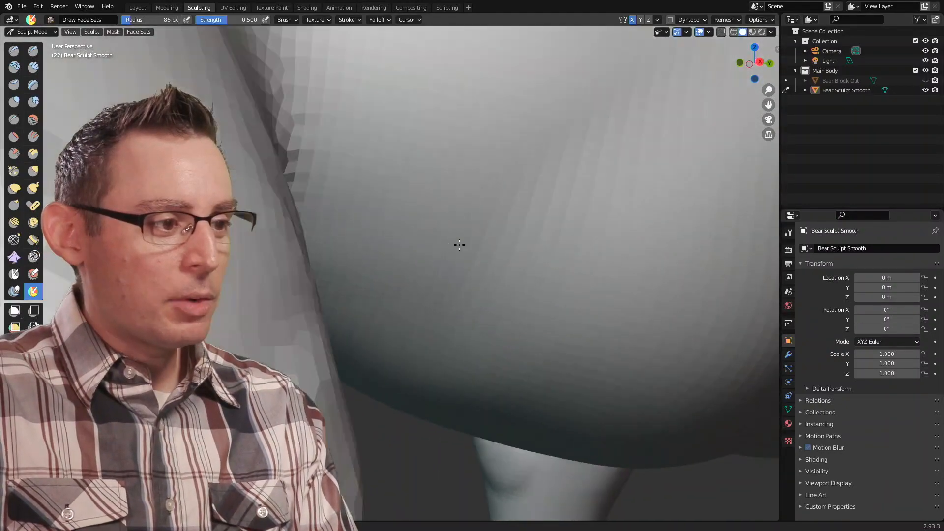
{"action": "mouse_move", "coordinate": [459, 245]}
{"action": "middle_mouse_down"}
{"action": "mouse_move", "coordinate": [463, 238]}
{"action": "mouse_move", "coordinate": [447, 245]}
{"action": "mouse_move", "coordinate": [463, 225]}
{"action": "mouse_move", "coordinate": [484, 227]}
{"action": "mouse_move", "coordinate": [429, 234]}
{"action": "middle_mouse_up"}
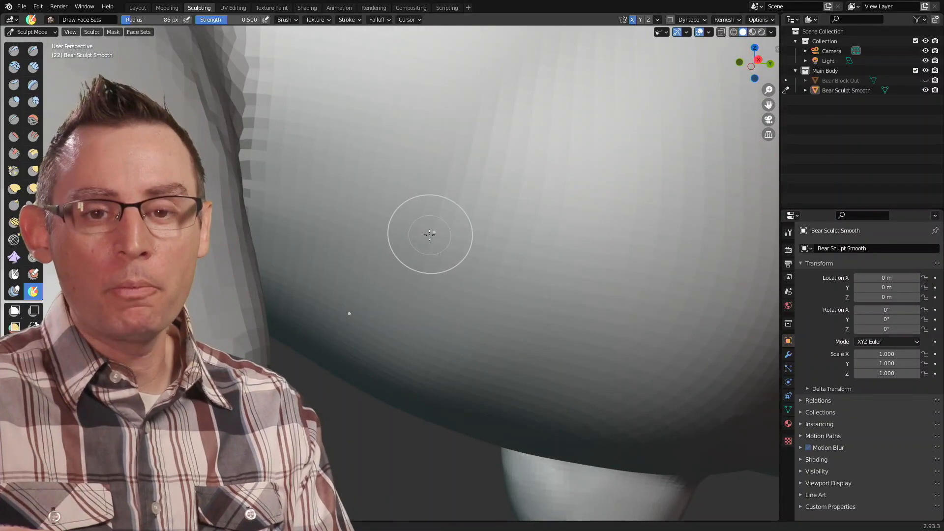
{"action": "scroll", "coordinate": [615, 260], "scroll_direction": "down", "scroll_amount": 10}
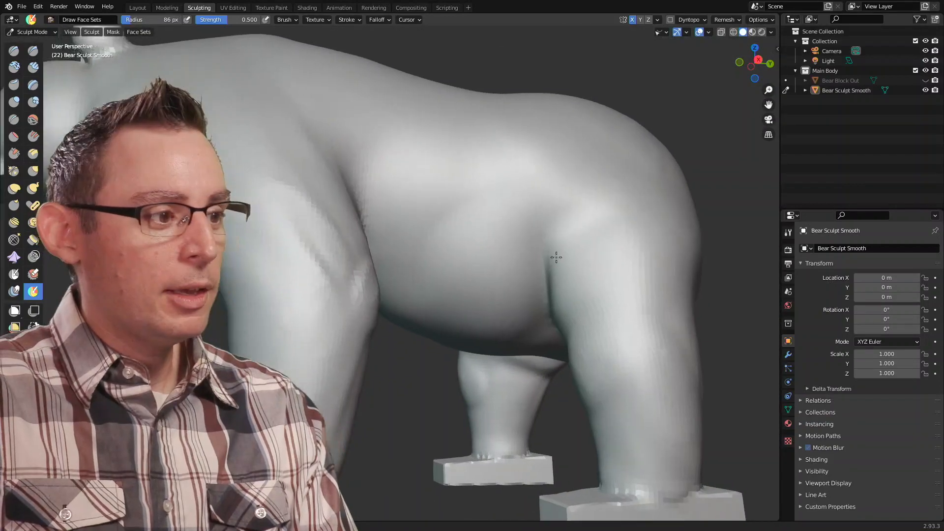
{"action": "mouse_move", "coordinate": [544, 251]}
{"action": "middle_mouse_down"}
{"action": "mouse_move", "coordinate": [569, 243]}
{"action": "mouse_move", "coordinate": [555, 249]}
{"action": "middle_mouse_up"}
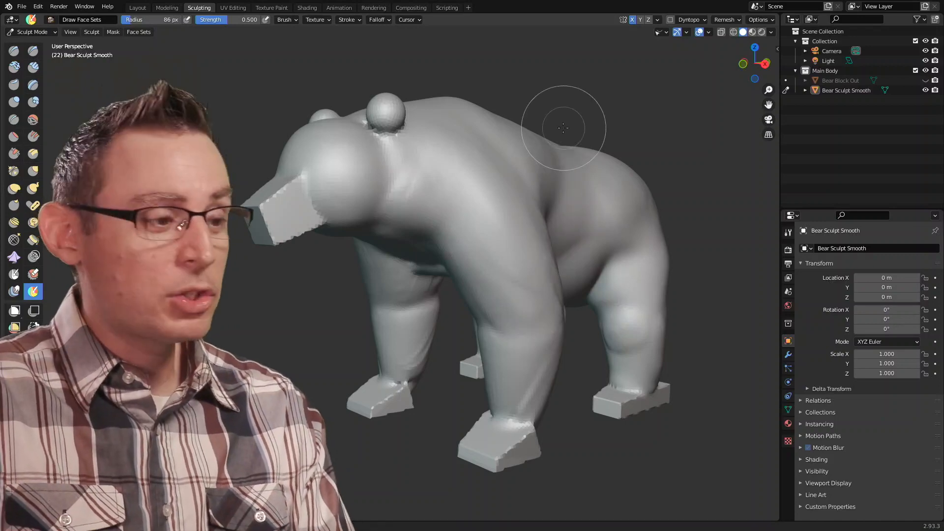
{"action": "middle_click_drag", "start_coordinate": [598, 263], "coordinate": [527, 242]}
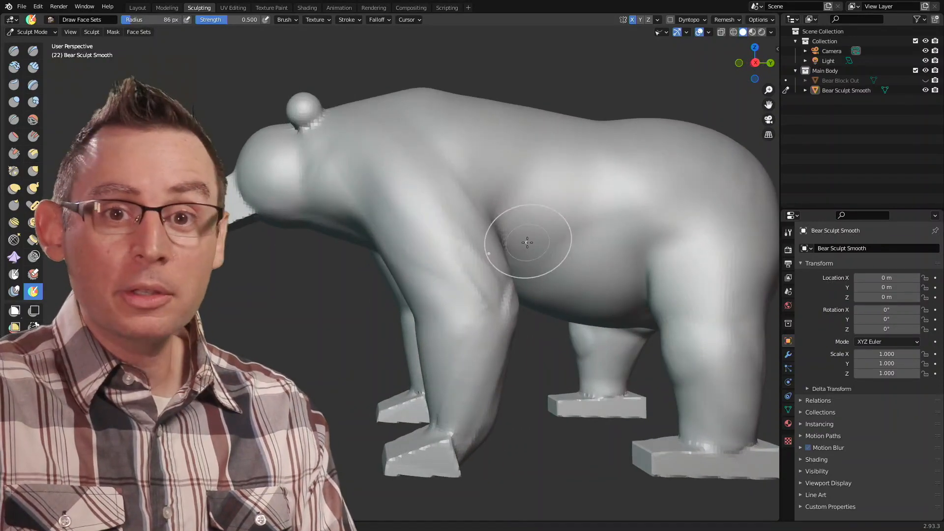
{"action": "middle_click_drag", "start_coordinate": [593, 209], "coordinate": [557, 249]}
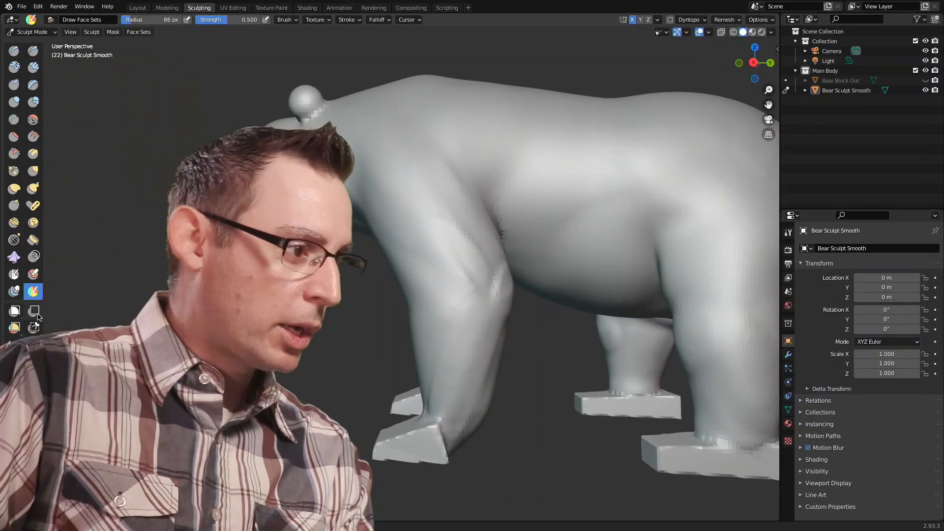
Use Box Hide to hide the lower halves of both front legs, including the paws.
{"action": "left_click", "coordinate": [35, 312]}
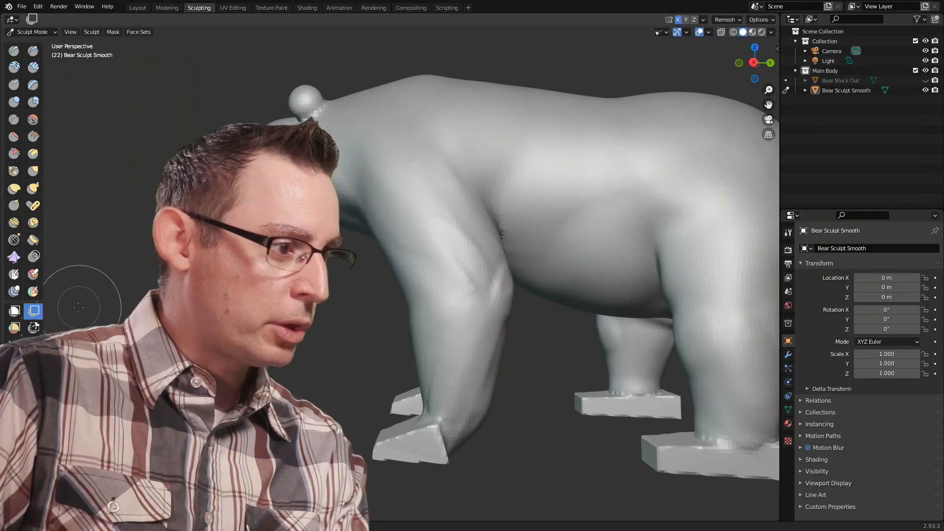
{"action": "middle_click_drag", "start_coordinate": [459, 239], "coordinate": [427, 183], "text": "shift"}
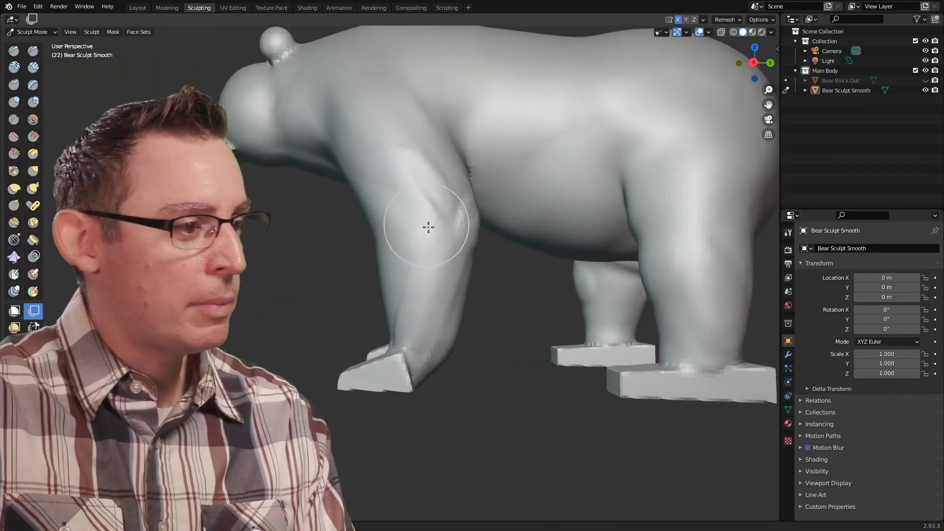
{"action": "middle_click_drag", "start_coordinate": [412, 250], "coordinate": [415, 257]}
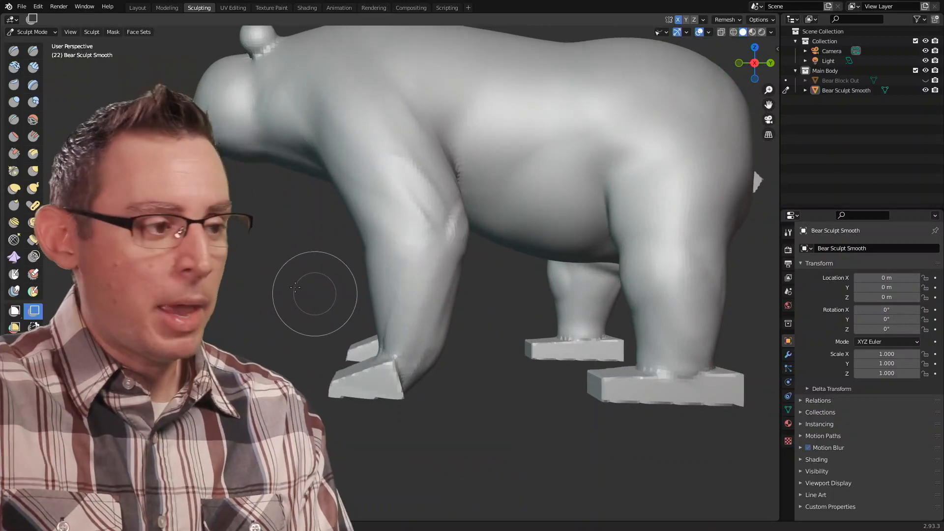
{"action": "left_click_drag", "start_coordinate": [239, 235], "coordinate": [467, 421]}
{"action": "middle_click_drag", "start_coordinate": [486, 349], "coordinate": [439, 341]}
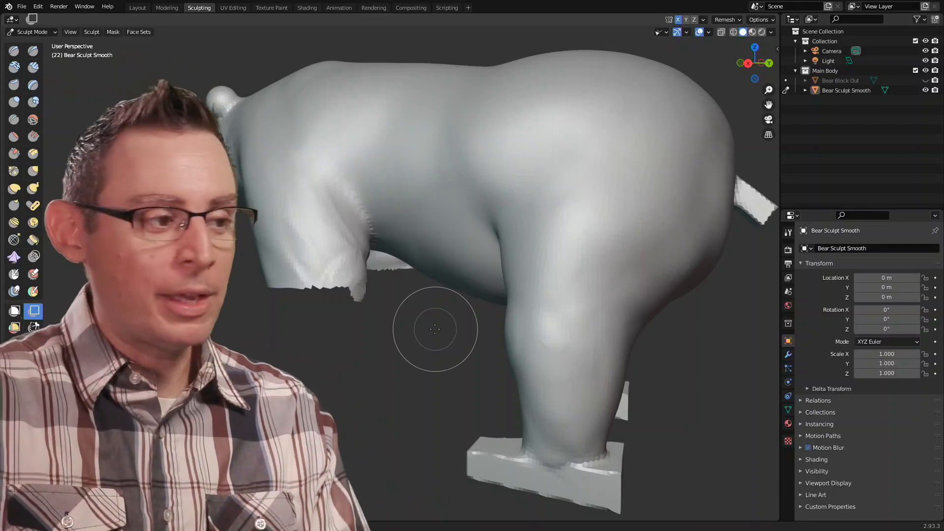
{"action": "scroll", "coordinate": [412, 262], "scroll_direction": "up", "scroll_amount": 3}
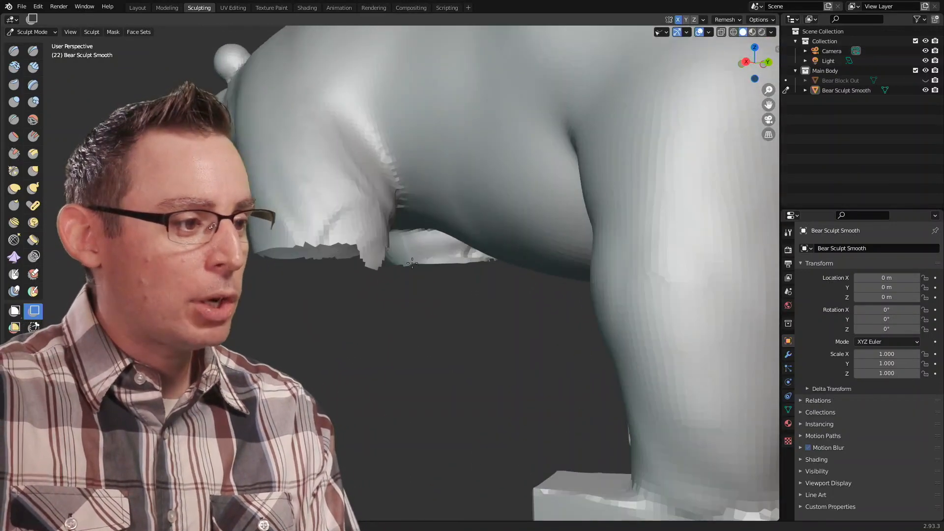
{"action": "middle_click_drag", "start_coordinate": [412, 262], "coordinate": [414, 265]}
Hide further sections of the remaining front-leg area with several close-up Box Hide selections.
{"action": "mouse_move", "coordinate": [417, 316]}
{"action": "middle_mouse_down"}
{"action": "mouse_move", "coordinate": [445, 295]}
{"action": "mouse_move", "coordinate": [520, 311]}
{"action": "middle_mouse_up"}
{"action": "scroll", "coordinate": [556, 261], "scroll_direction": "up", "scroll_amount": 5}
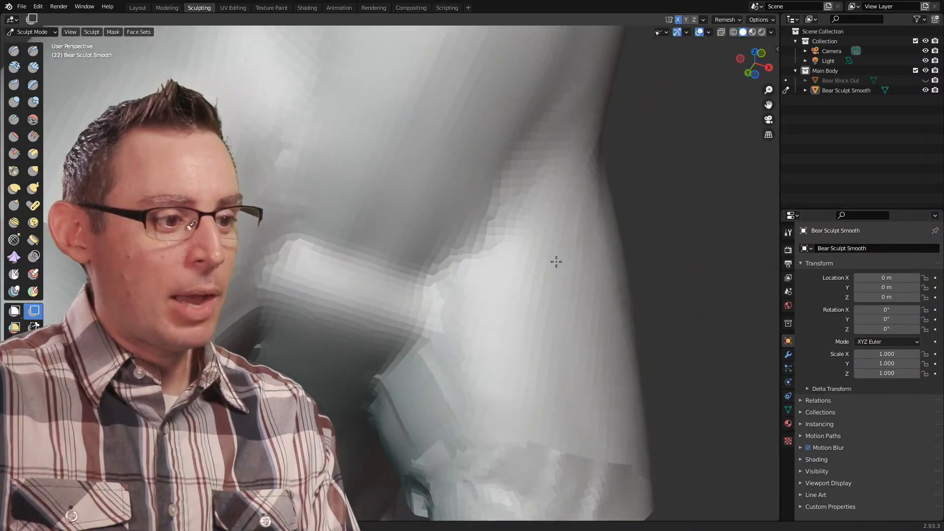
{"action": "middle_click_drag", "start_coordinate": [597, 362], "coordinate": [656, 180], "text": "shift"}
{"action": "left_click_drag", "start_coordinate": [643, 197], "coordinate": [702, 418]}
{"action": "left_click_drag", "start_coordinate": [634, 109], "coordinate": [686, 219]}
{"action": "left_click_drag", "start_coordinate": [537, 308], "coordinate": [676, 487]}
{"action": "left_click_drag", "start_coordinate": [456, 362], "coordinate": [597, 429]}
Inspect the cut-away front legs from several angles and bring the hidden geometry back.
{"action": "scroll", "coordinate": [626, 290], "scroll_direction": "down", "scroll_amount": 3}
{"action": "middle_click_drag", "start_coordinate": [624, 280], "coordinate": [472, 312]}
{"action": "middle_click_drag", "start_coordinate": [548, 274], "coordinate": [458, 361], "text": "shift"}
{"action": "scroll", "coordinate": [506, 295], "scroll_direction": "up", "scroll_amount": 3}
{"action": "middle_click_drag", "start_coordinate": [421, 305], "coordinate": [525, 299]}
{"action": "scroll", "coordinate": [525, 300], "scroll_direction": "down", "scroll_amount": 4}
{"action": "middle_click_drag", "start_coordinate": [565, 275], "coordinate": [463, 292]}
{"action": "scroll", "coordinate": [499, 263], "scroll_direction": "down", "scroll_amount": 3}
{"action": "scroll", "coordinate": [463, 292], "scroll_direction": "down", "scroll_amount": 2}
{"action": "left_click_drag", "start_coordinate": [354, 263], "coordinate": [647, 394]}
{"action": "middle_click_drag", "start_coordinate": [647, 394], "coordinate": [633, 241]}
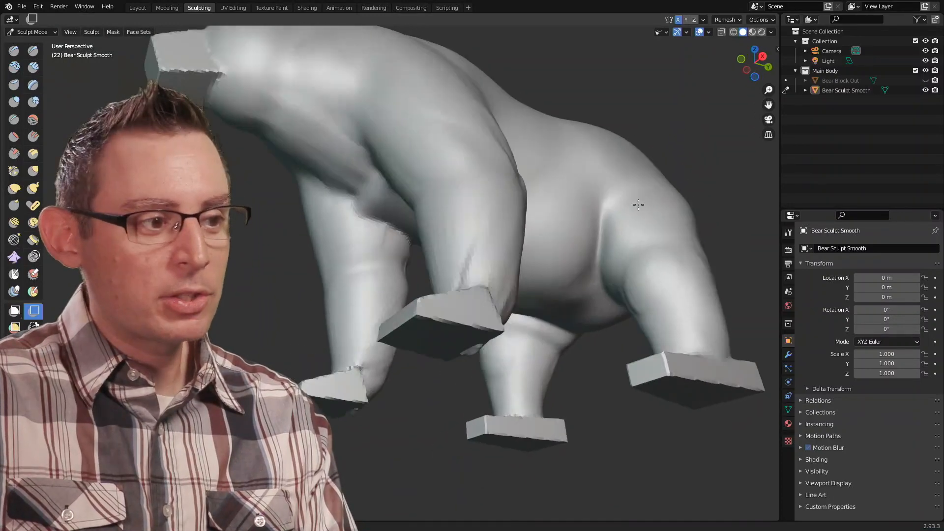
Try box-hiding the lower front legs from a new viewing angle, inspect the open ends and undo the hiding.
{"action": "middle_click_drag", "start_coordinate": [638, 204], "coordinate": [609, 228]}
{"action": "scroll", "coordinate": [499, 290], "scroll_direction": "down", "scroll_amount": 1}
{"action": "mouse_move", "coordinate": [498, 290]}
{"action": "middle_mouse_down"}
{"action": "mouse_move", "coordinate": [504, 278]}
{"action": "mouse_move", "coordinate": [490, 293]}
{"action": "middle_mouse_up"}
{"action": "left_click_drag", "start_coordinate": [252, 280], "coordinate": [476, 420]}
{"action": "middle_click_drag", "start_coordinate": [393, 317], "coordinate": [236, 372]}
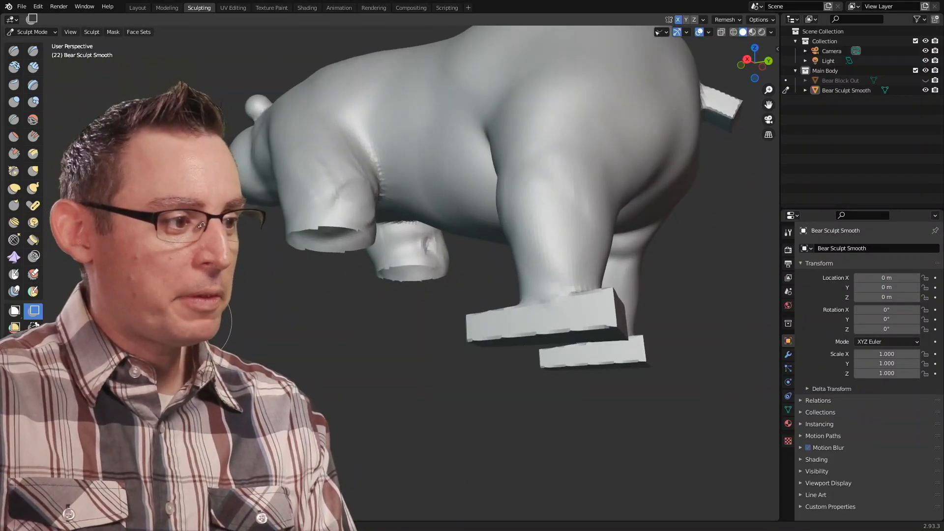
{"action": "key", "text": "ctrl+z"}
Hide the lower front legs from a side view with Box Hide, then show all of the mesh again.
{"action": "middle_click_drag", "start_coordinate": [314, 344], "coordinate": [348, 362]}
{"action": "left_click_drag", "start_coordinate": [270, 288], "coordinate": [539, 468]}
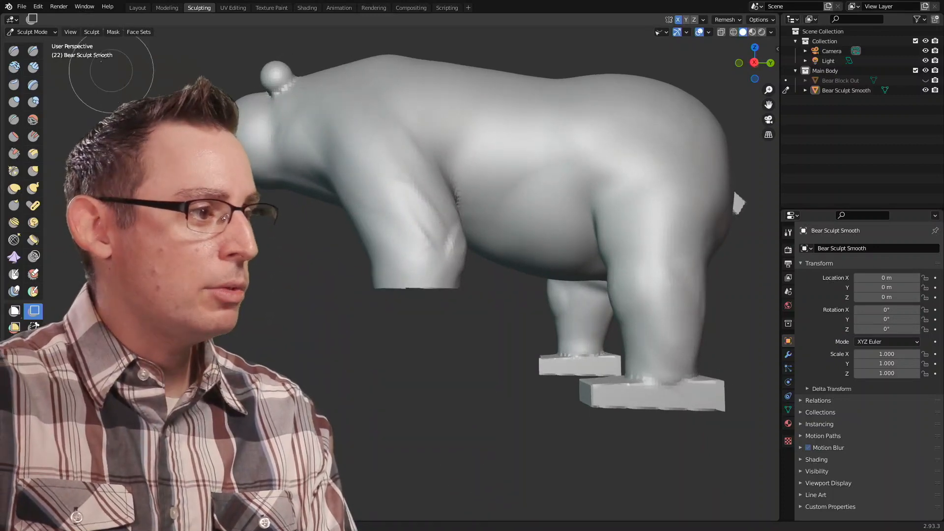
{"action": "left_click", "coordinate": [91, 32]}
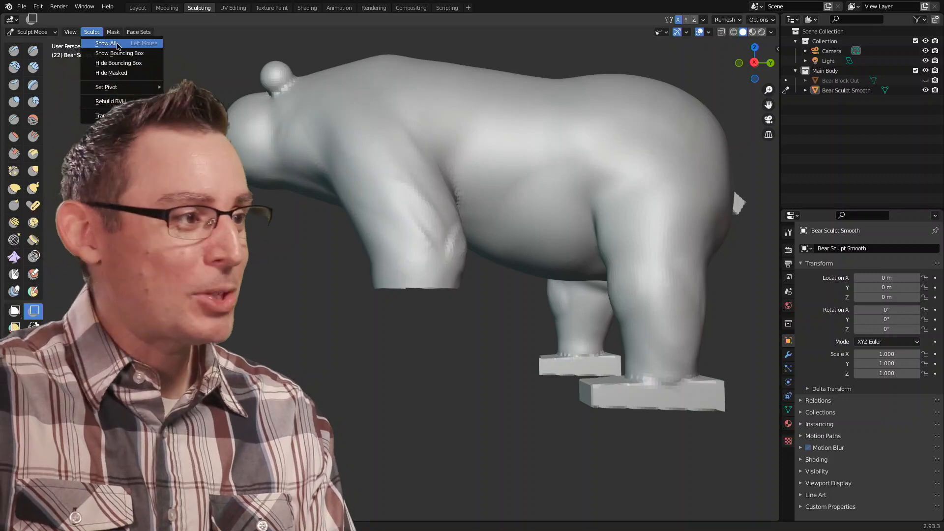
{"action": "left_click", "coordinate": [117, 44]}
{"action": "mouse_move", "coordinate": [348, 242]}
{"action": "middle_mouse_down"}
{"action": "mouse_move", "coordinate": [385, 310]}
{"action": "mouse_move", "coordinate": [412, 306]}
{"action": "mouse_move", "coordinate": [463, 326]}
{"action": "mouse_move", "coordinate": [443, 337]}
{"action": "middle_mouse_up"}
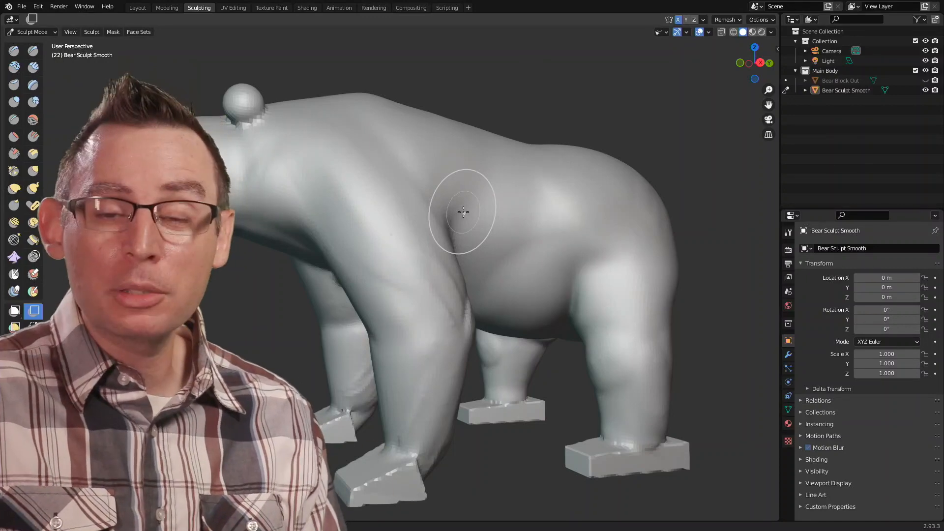
Box-hide the lower part of the front legs once more from the side and undo it.
{"action": "middle_click_drag", "start_coordinate": [497, 333], "coordinate": [352, 362]}
{"action": "left_click_drag", "start_coordinate": [325, 353], "coordinate": [537, 519]}
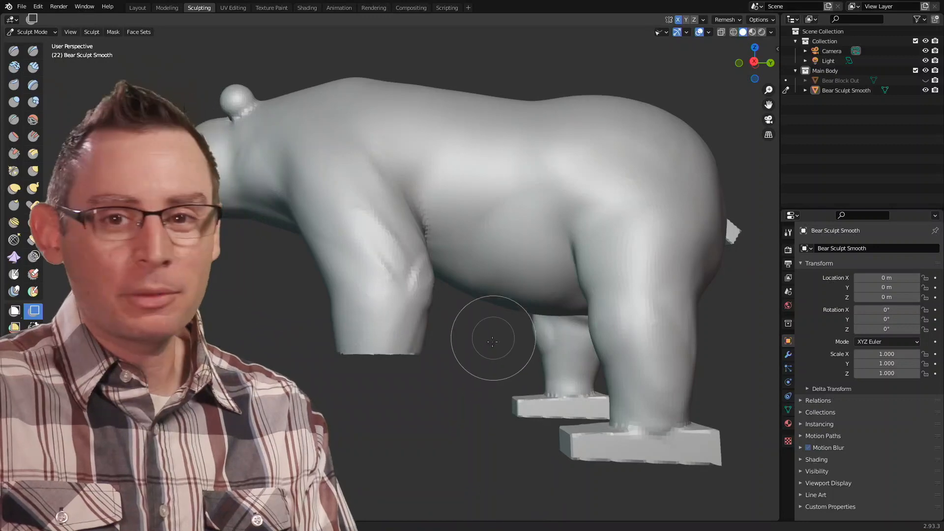
{"action": "key", "text": "ctrl+z"}
Using Draw Face Sets with a 73 px brush radius, paint an oval face set on the bear's flank behind the shoulder.
{"action": "middle_click_drag", "start_coordinate": [474, 330], "coordinate": [459, 353]}
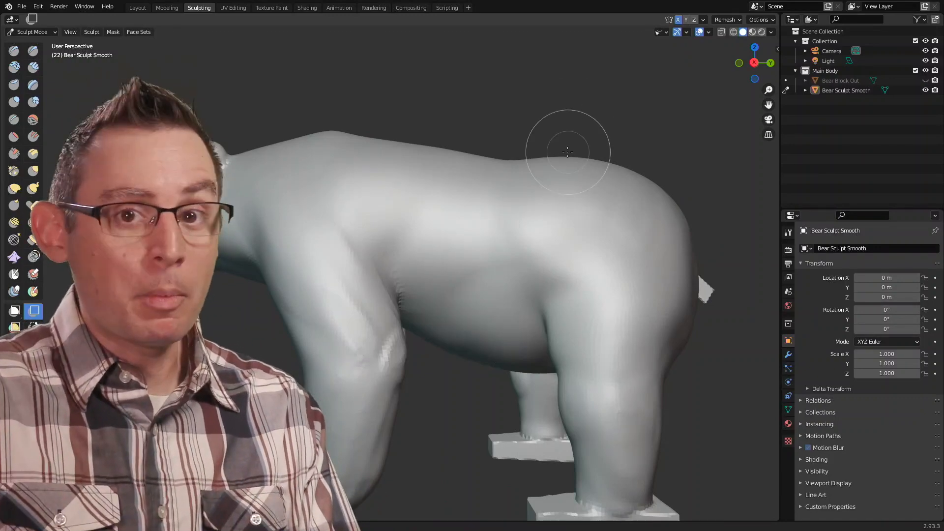
{"action": "scroll", "coordinate": [515, 198], "scroll_direction": "up", "scroll_amount": 4}
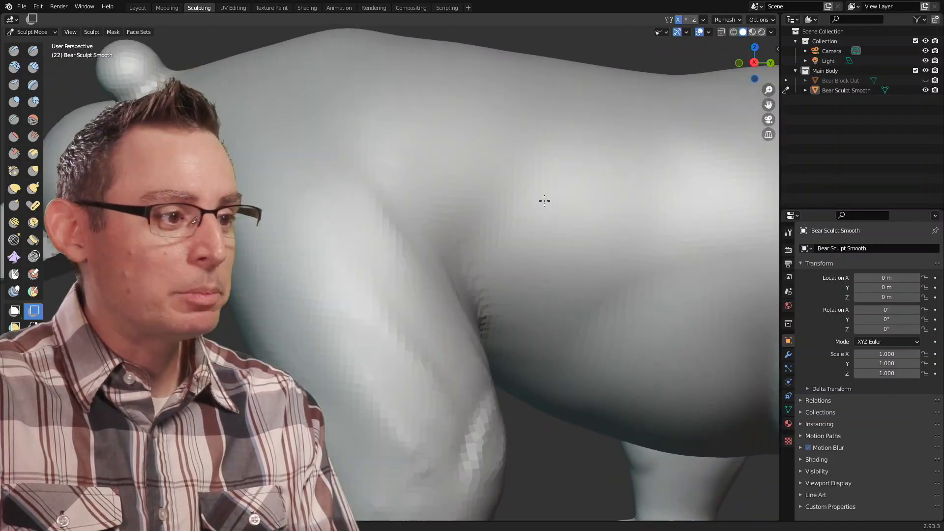
{"action": "middle_click_drag", "start_coordinate": [531, 213], "coordinate": [500, 215], "text": "shift"}
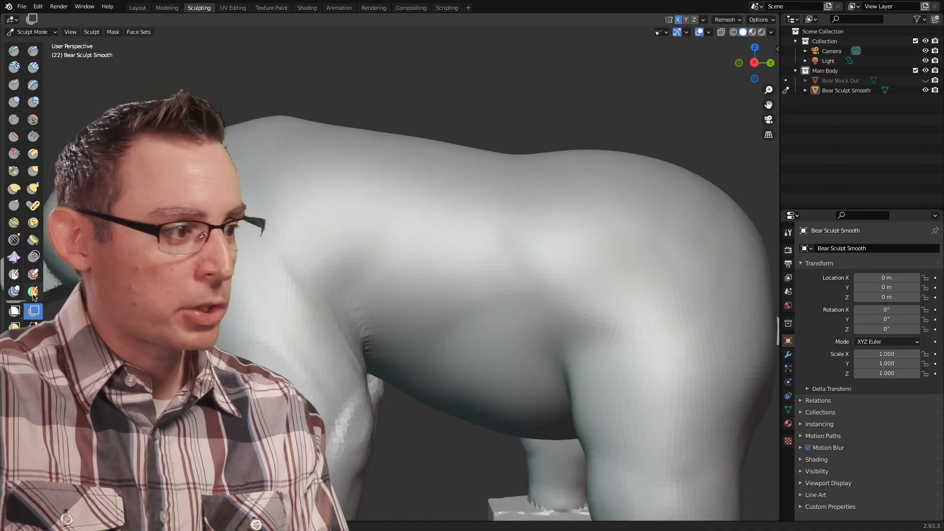
{"action": "left_click", "coordinate": [33, 291]}
{"action": "scroll", "coordinate": [467, 216], "scroll_direction": "up", "scroll_amount": 2}
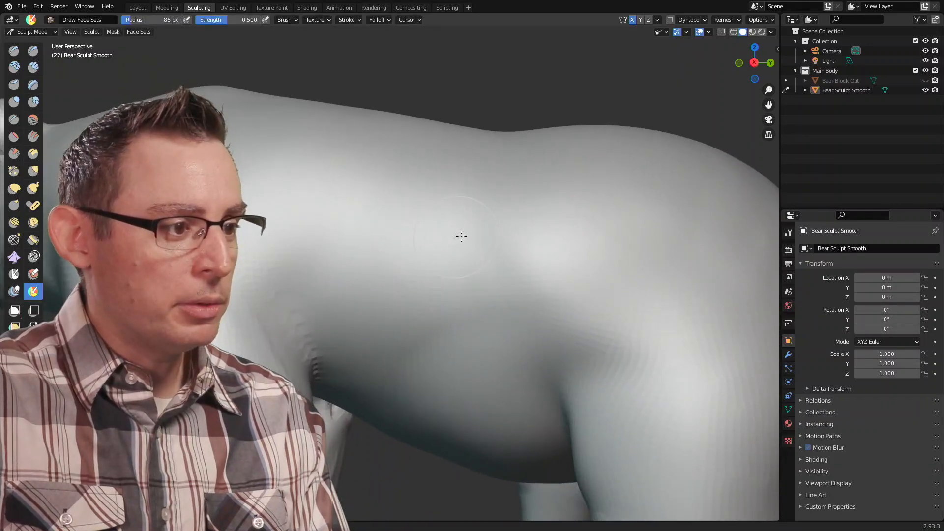
{"action": "key", "text": "f"}
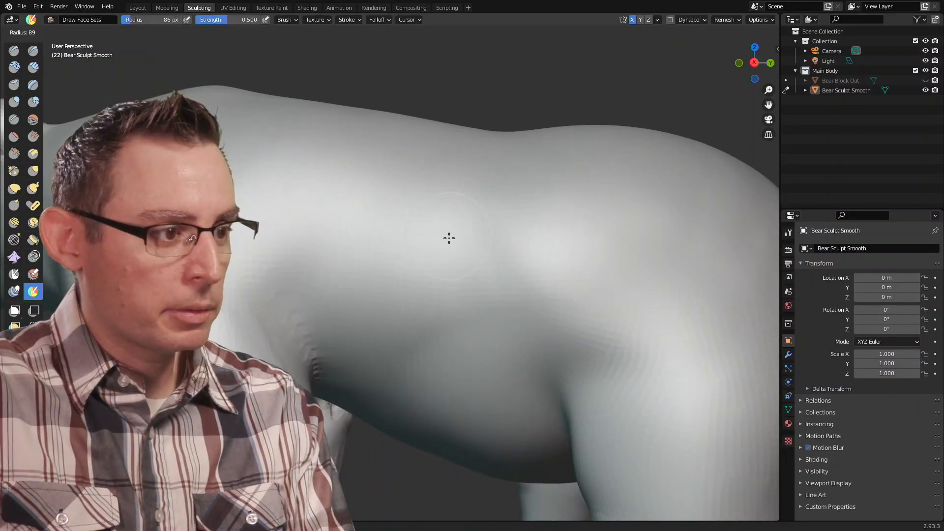
{"action": "left_click", "coordinate": [441, 239]}
{"action": "mouse_move", "coordinate": [295, 230]}
{"action": "left_mouse_down"}
{"action": "mouse_move", "coordinate": [309, 217]}
{"action": "mouse_move", "coordinate": [378, 204]}
{"action": "mouse_move", "coordinate": [426, 249]}
{"action": "mouse_move", "coordinate": [387, 292]}
{"action": "mouse_move", "coordinate": [307, 254]}
{"action": "mouse_move", "coordinate": [371, 245]}
{"action": "left_mouse_up"}
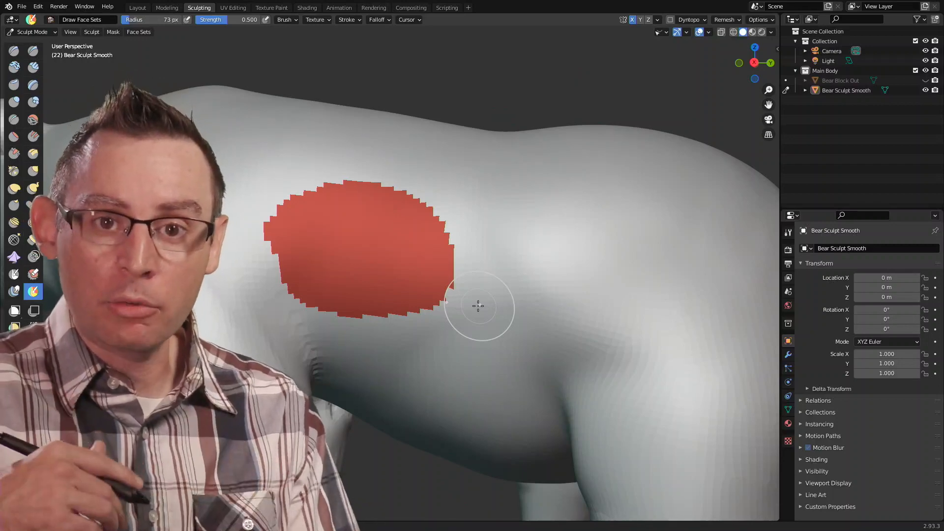
Isolate the painted flank face set by hiding the rest of the mesh, then show the whole mesh again.
{"action": "mouse_move", "coordinate": [445, 213]}
{"action": "middle_mouse_down"}
{"action": "mouse_move", "coordinate": [447, 223]}
{"action": "mouse_move", "coordinate": [482, 211]}
{"action": "mouse_move", "coordinate": [432, 236]}
{"action": "middle_mouse_up"}
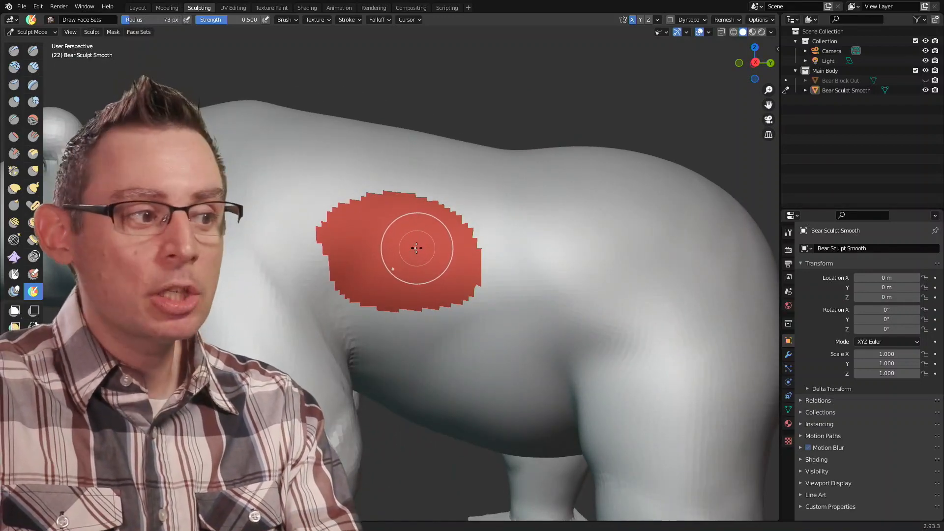
{"action": "key", "text": "h"}
{"action": "mouse_move", "coordinate": [413, 270]}
{"action": "middle_mouse_down"}
{"action": "mouse_move", "coordinate": [453, 275]}
{"action": "mouse_move", "coordinate": [392, 277]}
{"action": "mouse_move", "coordinate": [449, 291]}
{"action": "mouse_move", "coordinate": [465, 275]}
{"action": "middle_mouse_up"}
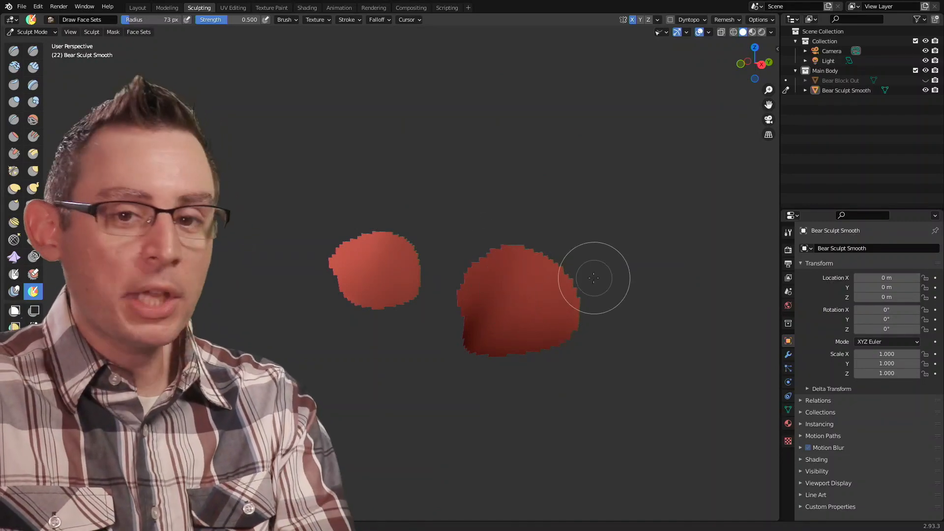
{"action": "key", "text": "alt+h"}
Examine the painted flank face set and its edges up close and from different angles.
{"action": "mouse_move", "coordinate": [515, 256]}
{"action": "middle_mouse_down", "text": "shift"}
{"action": "mouse_move", "coordinate": [541, 228]}
{"action": "mouse_move", "coordinate": [502, 244]}
{"action": "middle_mouse_up", "text": "shift"}
{"action": "scroll", "coordinate": [539, 228], "scroll_direction": "up", "scroll_amount": 3}
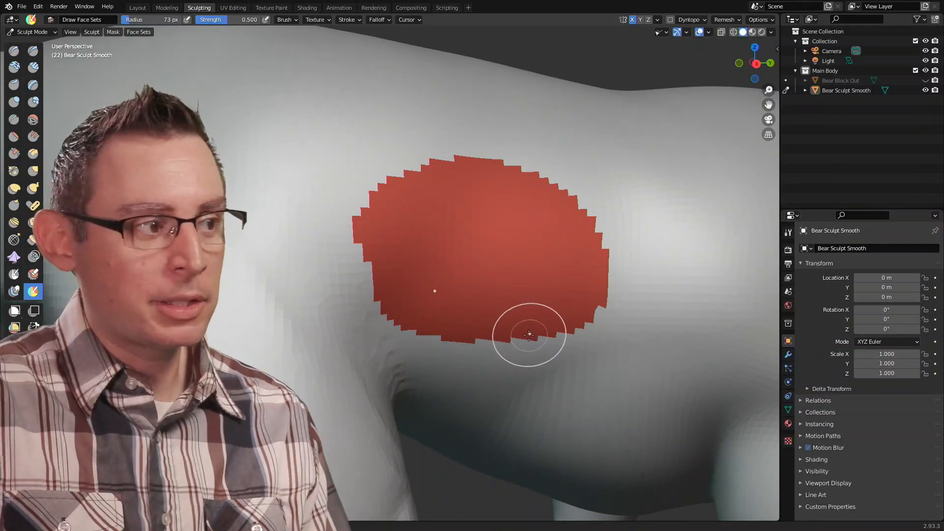
{"action": "scroll", "coordinate": [510, 238], "scroll_direction": "down", "scroll_amount": 3}
{"action": "mouse_move", "coordinate": [510, 238]}
{"action": "middle_mouse_down"}
{"action": "mouse_move", "coordinate": [474, 227]}
{"action": "mouse_move", "coordinate": [483, 207]}
{"action": "mouse_move", "coordinate": [500, 206]}
{"action": "middle_mouse_up"}
{"action": "scroll", "coordinate": [459, 237], "scroll_direction": "down", "scroll_amount": 1}
{"action": "middle_click_drag", "start_coordinate": [573, 147], "coordinate": [455, 197]}
{"action": "scroll", "coordinate": [527, 201], "scroll_direction": "up", "scroll_amount": 1}
{"action": "scroll", "coordinate": [442, 182], "scroll_direction": "up", "scroll_amount": 1}
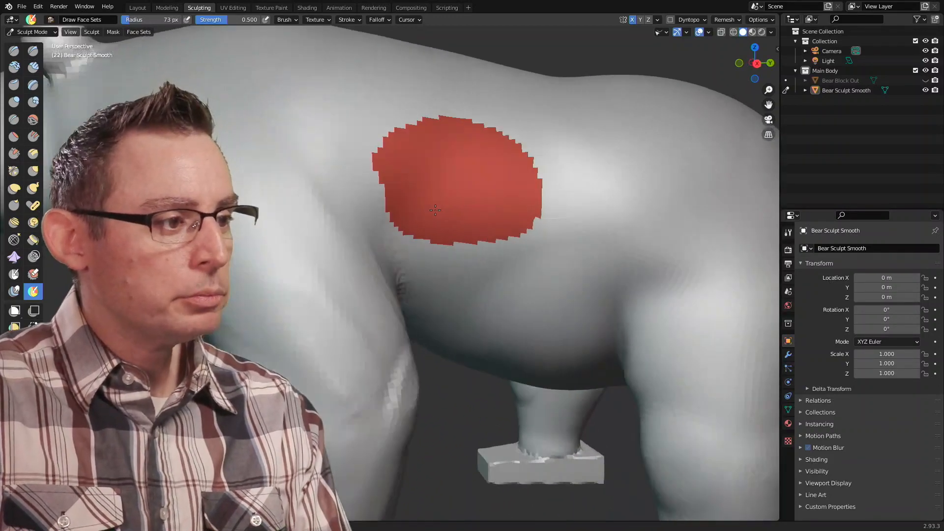
Paint a curved face set over the shoulder and another along the flank just above the red one.
{"action": "middle_click_drag", "start_coordinate": [433, 160], "coordinate": [404, 224], "text": "shift"}
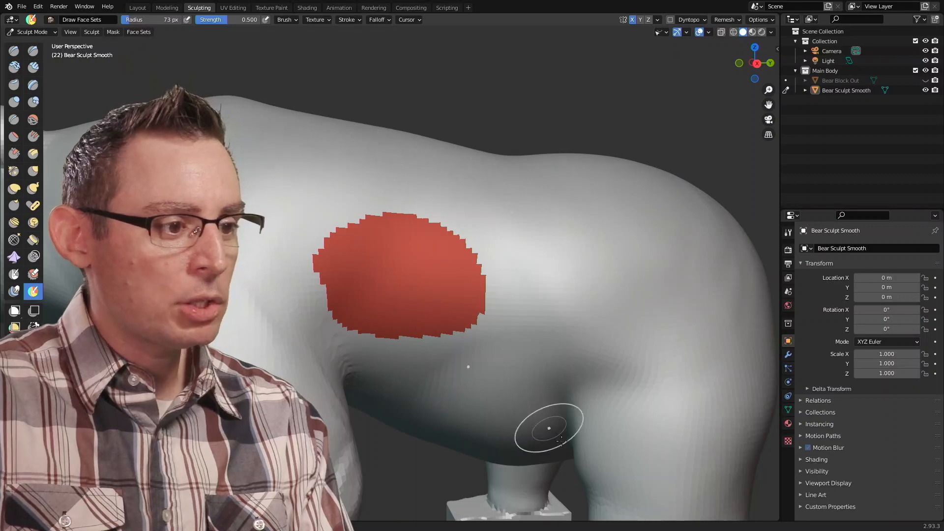
{"action": "middle_click_drag", "start_coordinate": [619, 288], "coordinate": [590, 251], "text": "shift"}
{"action": "middle_click_drag", "start_coordinate": [352, 269], "coordinate": [312, 200]}
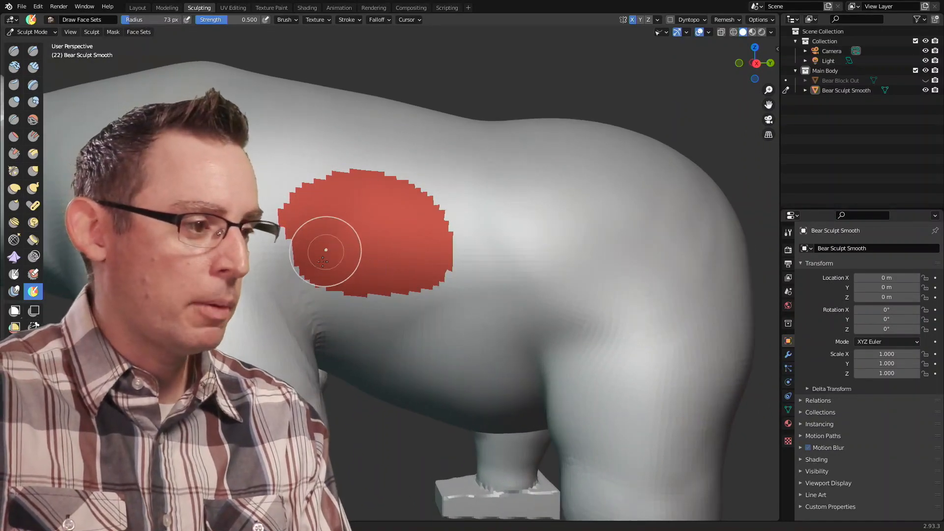
{"action": "left_click", "coordinate": [280, 210]}
{"action": "mouse_move", "coordinate": [280, 210]}
{"action": "left_mouse_down"}
{"action": "mouse_move", "coordinate": [274, 116]}
{"action": "mouse_move", "coordinate": [304, 118]}
{"action": "left_mouse_up"}
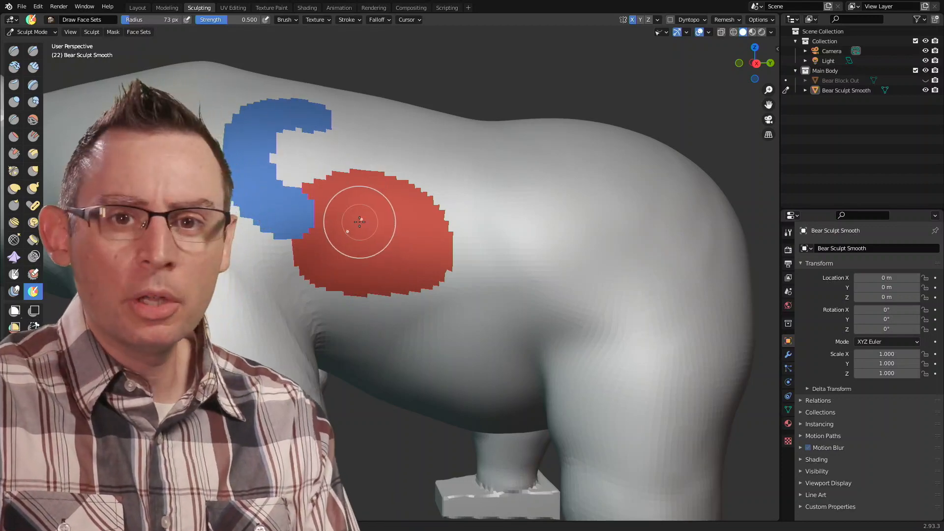
{"action": "mouse_move", "coordinate": [304, 159]}
{"action": "left_mouse_down"}
{"action": "mouse_move", "coordinate": [366, 147]}
{"action": "mouse_move", "coordinate": [425, 154]}
{"action": "left_mouse_up"}
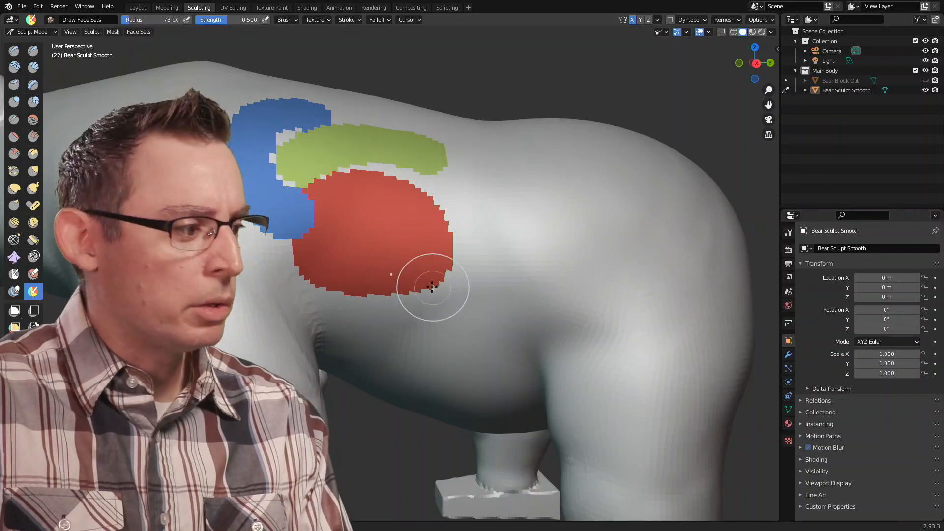
Paint four side-by-side vertical face set strips from the rear edge of the red patch back across the hip.
{"action": "left_click_drag", "start_coordinate": [457, 162], "coordinate": [492, 317]}
{"action": "left_click_drag", "start_coordinate": [516, 163], "coordinate": [551, 322]}
{"action": "left_click_drag", "start_coordinate": [556, 157], "coordinate": [607, 262]}
{"action": "left_click_drag", "start_coordinate": [600, 147], "coordinate": [633, 312]}
{"action": "middle_click_drag", "start_coordinate": [537, 270], "coordinate": [495, 279]}
{"action": "scroll", "coordinate": [494, 279], "scroll_direction": "down", "scroll_amount": 5}
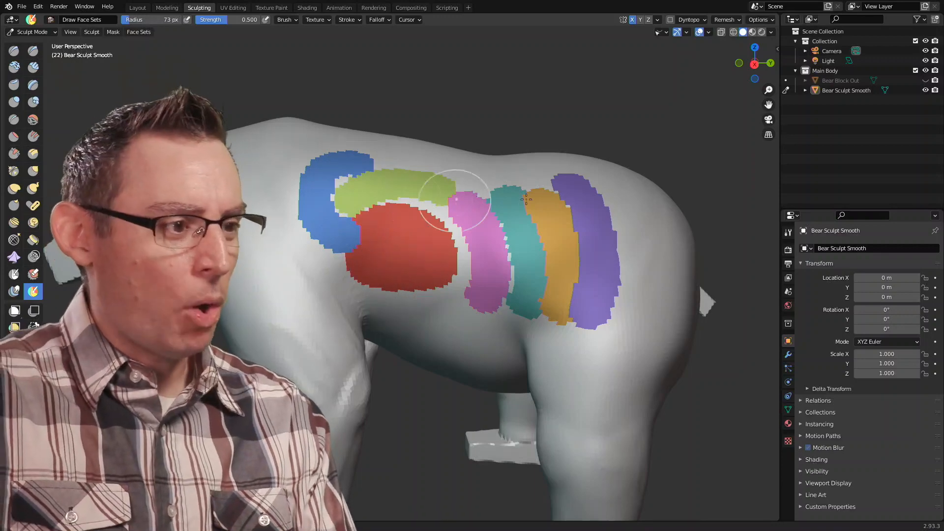
Merge all the painted patches into a single face set made from the whole visible mesh.
{"action": "scroll", "coordinate": [523, 261], "scroll_direction": "down", "scroll_amount": 2}
{"action": "mouse_move", "coordinate": [523, 261]}
{"action": "middle_mouse_down"}
{"action": "mouse_move", "coordinate": [546, 268]}
{"action": "mouse_move", "coordinate": [474, 234]}
{"action": "mouse_move", "coordinate": [449, 247]}
{"action": "middle_mouse_up"}
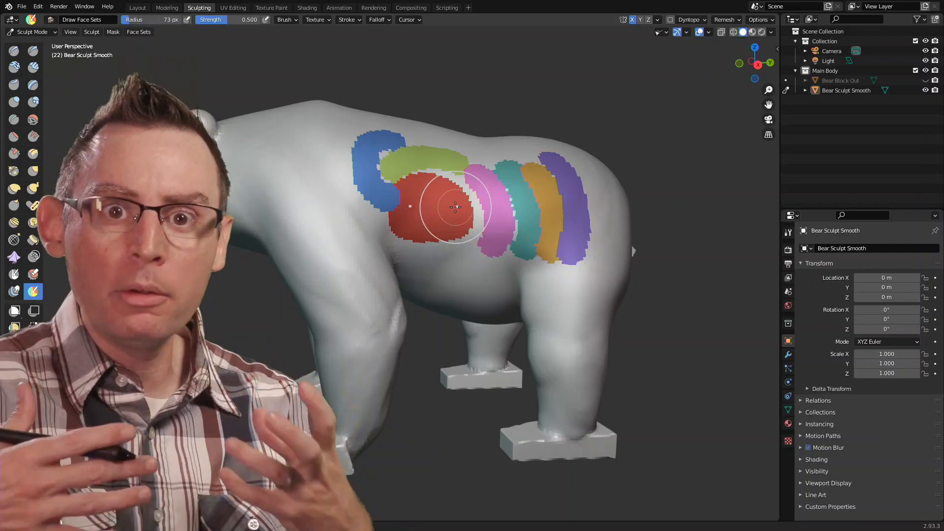
{"action": "middle_click_drag", "start_coordinate": [448, 159], "coordinate": [459, 166]}
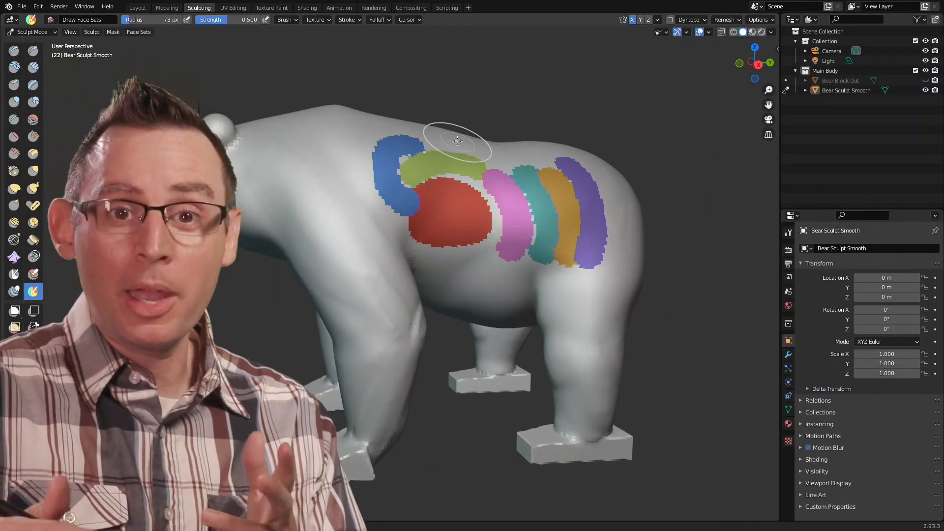
{"action": "mouse_move", "coordinate": [454, 190]}
{"action": "middle_mouse_down", "text": "shift"}
{"action": "mouse_move", "coordinate": [433, 205]}
{"action": "mouse_move", "coordinate": [253, 127]}
{"action": "middle_mouse_up", "text": "shift"}
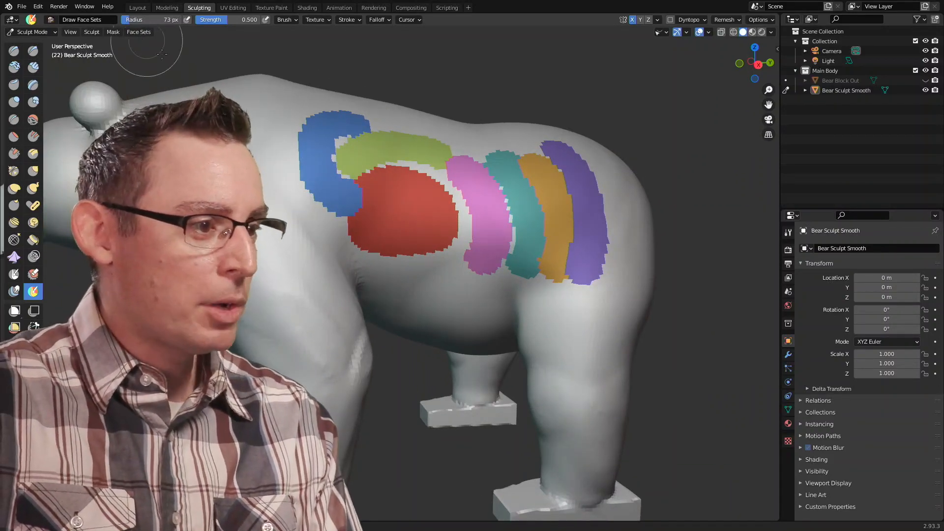
{"action": "left_click", "coordinate": [138, 32]}
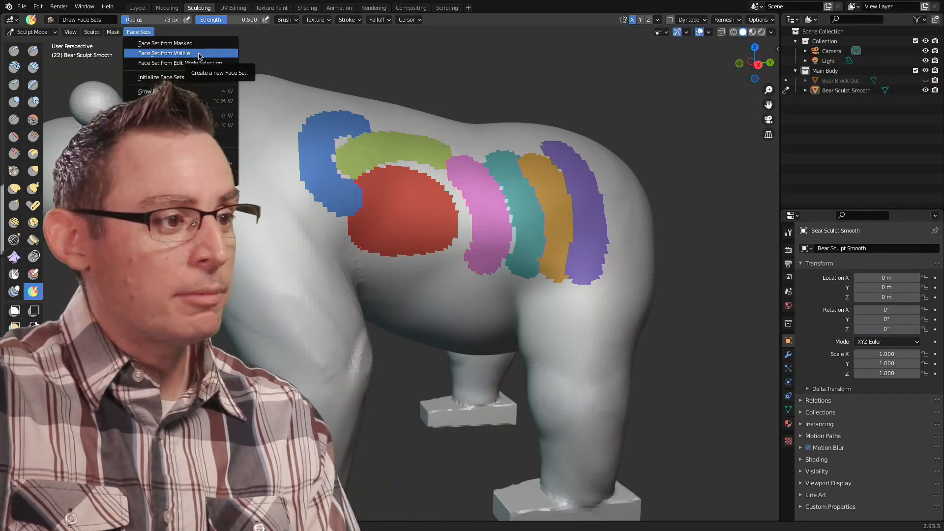
{"action": "left_click", "coordinate": [198, 54]}
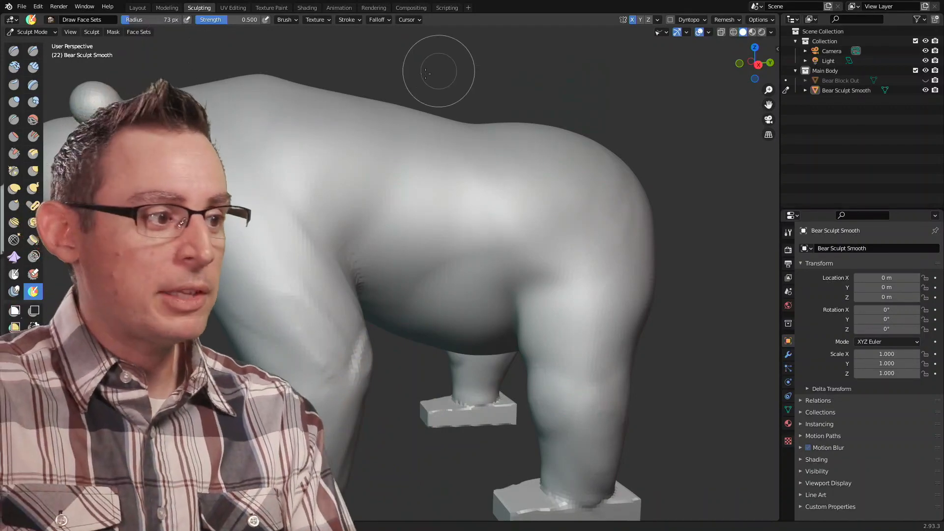
Paint a new diagonal face set strip behind the shoulder, running down to the crease of the front leg.
{"action": "mouse_move", "coordinate": [369, 212]}
{"action": "middle_mouse_down", "text": "shift"}
{"action": "mouse_move", "coordinate": [459, 215]}
{"action": "mouse_move", "coordinate": [415, 194]}
{"action": "mouse_move", "coordinate": [394, 196]}
{"action": "mouse_move", "coordinate": [529, 213]}
{"action": "mouse_move", "coordinate": [606, 202]}
{"action": "mouse_move", "coordinate": [366, 209]}
{"action": "mouse_move", "coordinate": [406, 205]}
{"action": "mouse_move", "coordinate": [411, 191]}
{"action": "mouse_move", "coordinate": [456, 189]}
{"action": "mouse_move", "coordinate": [392, 232]}
{"action": "mouse_move", "coordinate": [404, 226]}
{"action": "middle_mouse_up", "text": "shift"}
{"action": "scroll", "coordinate": [460, 215], "scroll_direction": "down", "scroll_amount": 1}
{"action": "scroll", "coordinate": [465, 190], "scroll_direction": "up", "scroll_amount": 2}
{"action": "scroll", "coordinate": [428, 210], "scroll_direction": "up", "scroll_amount": 2}
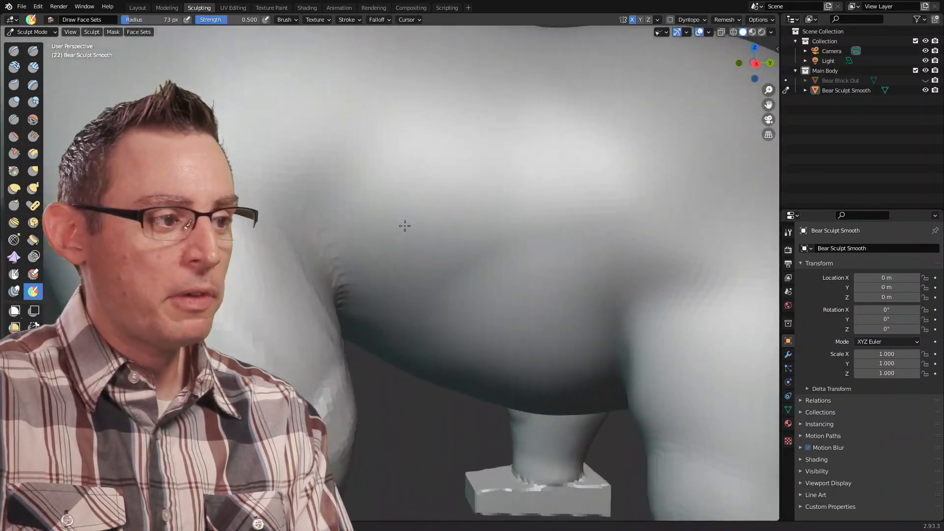
{"action": "left_click_drag", "start_coordinate": [238, 99], "coordinate": [338, 257]}
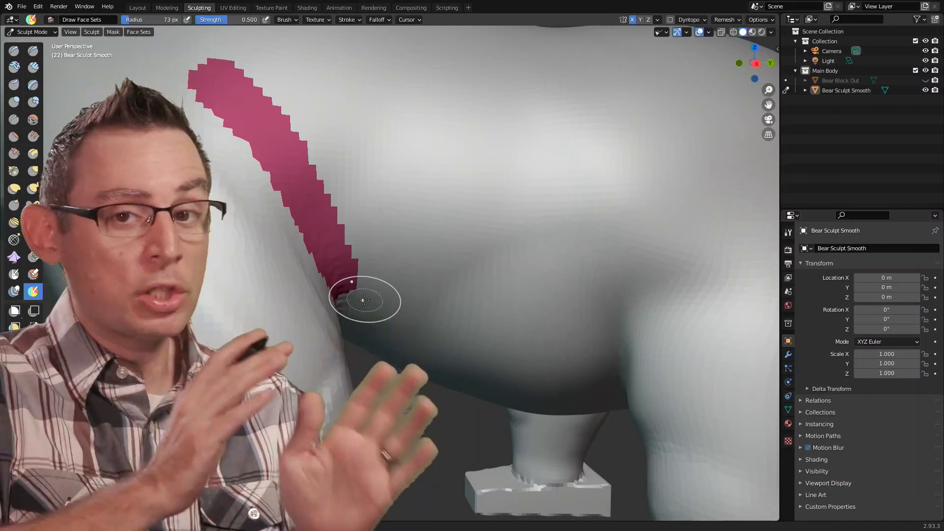
Extend the diagonal strip's face set back across the flank and around onto the belly.
{"action": "middle_click_drag", "start_coordinate": [533, 198], "coordinate": [274, 178]}
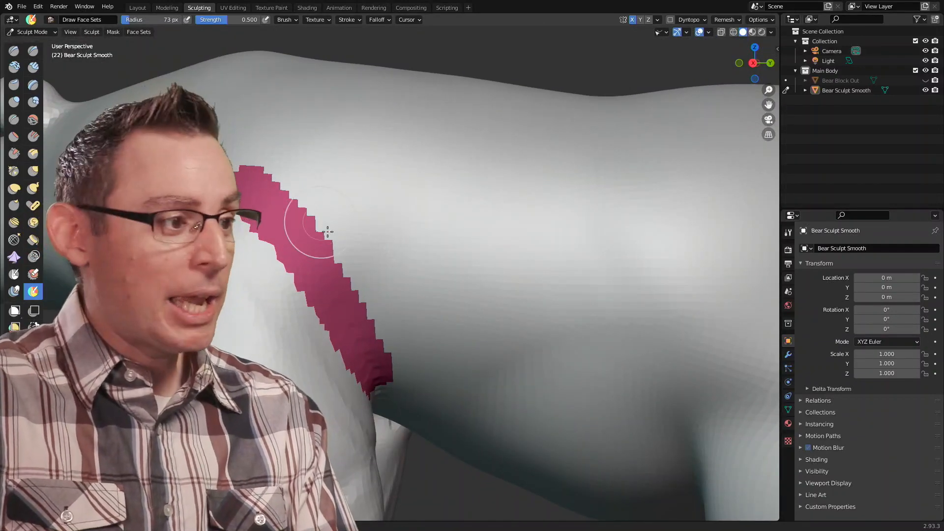
{"action": "middle_click_drag", "start_coordinate": [571, 278], "coordinate": [459, 246]}
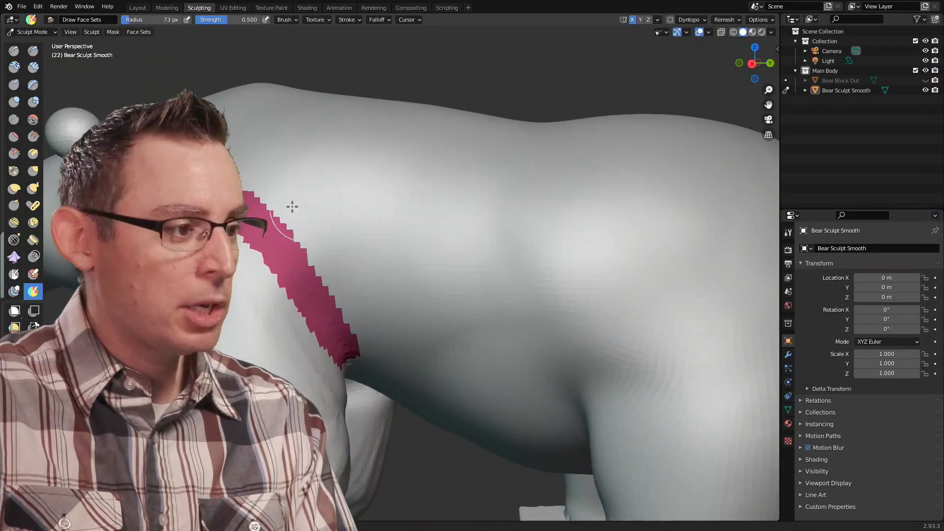
{"action": "mouse_move", "coordinate": [256, 206]}
{"action": "left_mouse_down"}
{"action": "mouse_move", "coordinate": [320, 167]}
{"action": "mouse_move", "coordinate": [320, 245]}
{"action": "mouse_move", "coordinate": [330, 265]}
{"action": "mouse_move", "coordinate": [344, 250]}
{"action": "mouse_move", "coordinate": [432, 266]}
{"action": "mouse_move", "coordinate": [364, 320]}
{"action": "mouse_move", "coordinate": [389, 354]}
{"action": "mouse_move", "coordinate": [491, 275]}
{"action": "mouse_move", "coordinate": [472, 197]}
{"action": "mouse_move", "coordinate": [298, 155]}
{"action": "mouse_move", "coordinate": [388, 163]}
{"action": "mouse_move", "coordinate": [506, 232]}
{"action": "mouse_move", "coordinate": [418, 354]}
{"action": "mouse_move", "coordinate": [480, 362]}
{"action": "left_mouse_up"}
{"action": "mouse_move", "coordinate": [377, 354]}
{"action": "middle_mouse_down"}
{"action": "mouse_move", "coordinate": [434, 261]}
{"action": "mouse_move", "coordinate": [331, 152]}
{"action": "middle_mouse_up"}
{"action": "mouse_move", "coordinate": [328, 198]}
{"action": "left_mouse_down"}
{"action": "mouse_move", "coordinate": [384, 295]}
{"action": "mouse_move", "coordinate": [329, 279]}
{"action": "left_mouse_up"}
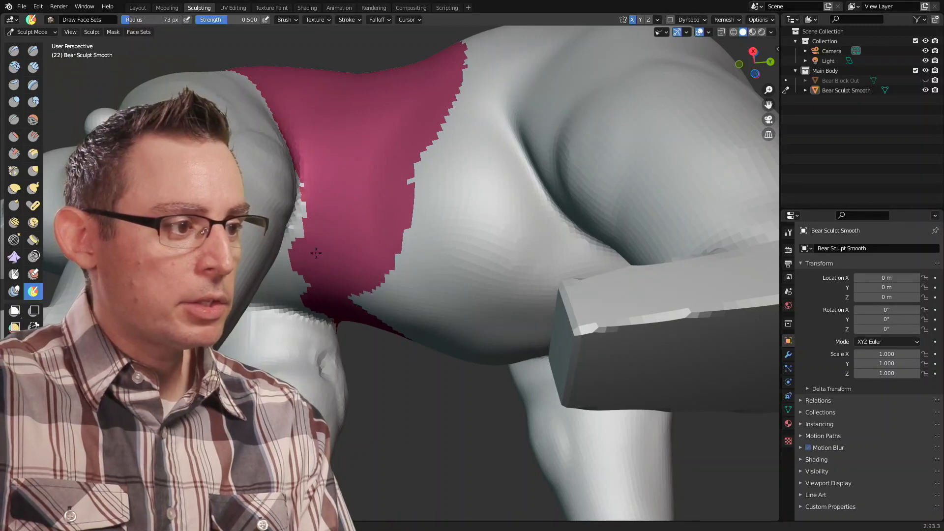
{"action": "mouse_move", "coordinate": [340, 190]}
{"action": "left_mouse_down"}
{"action": "mouse_move", "coordinate": [413, 266]}
{"action": "mouse_move", "coordinate": [433, 340]}
{"action": "mouse_move", "coordinate": [458, 325]}
{"action": "mouse_move", "coordinate": [415, 199]}
{"action": "mouse_move", "coordinate": [466, 256]}
{"action": "mouse_move", "coordinate": [462, 172]}
{"action": "left_mouse_up"}
Grow the body face set back over the hip and up to the crease of the hind leg.
{"action": "mouse_move", "coordinate": [465, 169]}
{"action": "middle_mouse_down"}
{"action": "mouse_move", "coordinate": [443, 184]}
{"action": "mouse_move", "coordinate": [416, 245]}
{"action": "mouse_move", "coordinate": [465, 241]}
{"action": "mouse_move", "coordinate": [442, 237]}
{"action": "middle_mouse_up"}
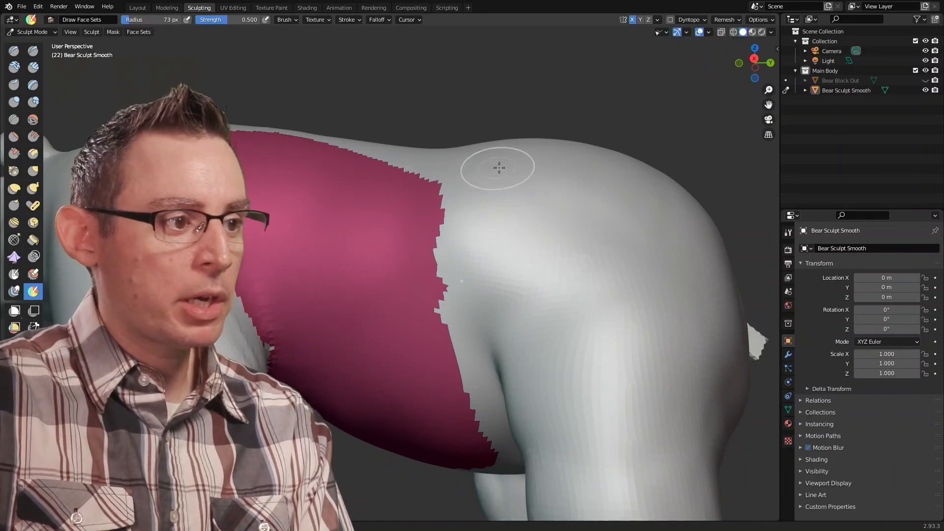
{"action": "mouse_move", "coordinate": [496, 158]}
{"action": "left_mouse_down", "text": "ctrl"}
{"action": "mouse_move", "coordinate": [447, 246]}
{"action": "mouse_move", "coordinate": [438, 185]}
{"action": "mouse_move", "coordinate": [451, 289]}
{"action": "mouse_move", "coordinate": [457, 156]}
{"action": "mouse_move", "coordinate": [483, 286]}
{"action": "left_mouse_up", "text": "ctrl"}
{"action": "middle_click_drag", "start_coordinate": [475, 257], "coordinate": [467, 253]}
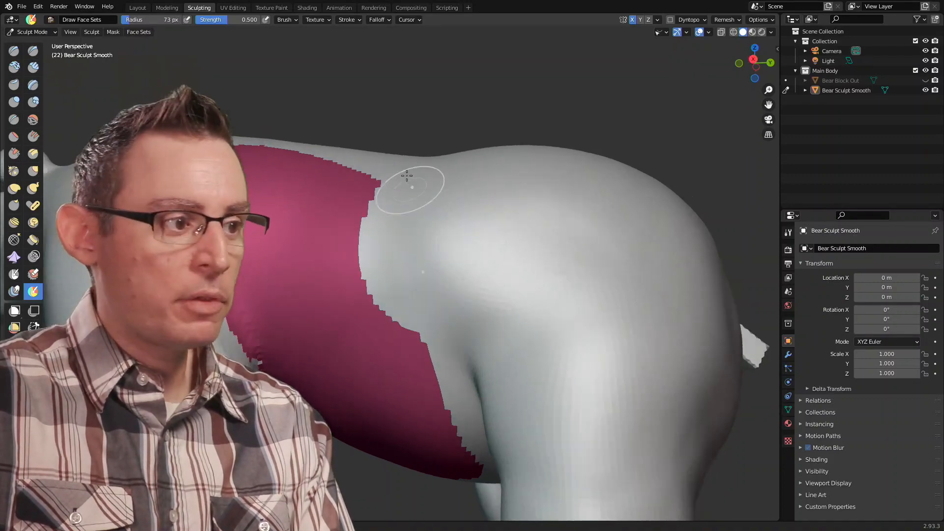
{"action": "left_click_drag", "start_coordinate": [340, 189], "coordinate": [437, 207], "text": "ctrl"}
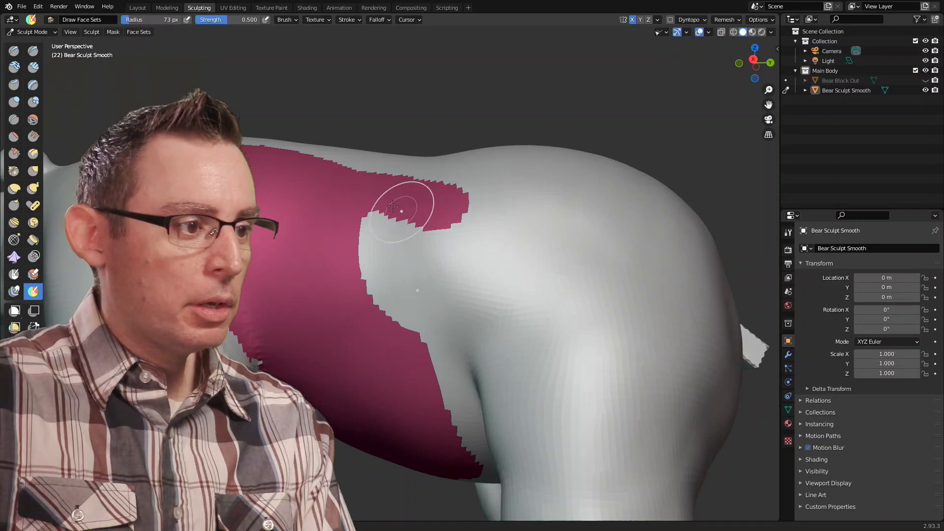
{"action": "middle_click_drag", "start_coordinate": [430, 280], "coordinate": [490, 268]}
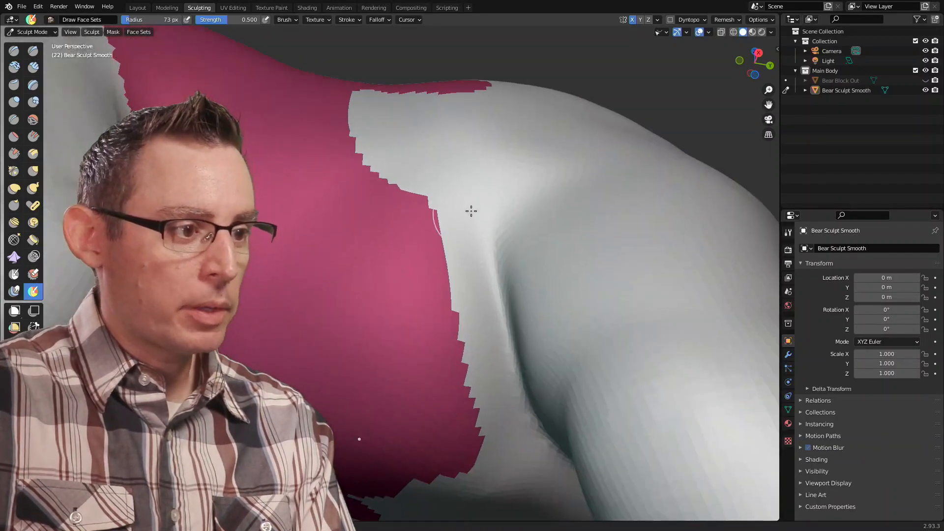
{"action": "mouse_move", "coordinate": [413, 253]}
{"action": "left_mouse_down", "text": "ctrl"}
{"action": "mouse_move", "coordinate": [450, 217]}
{"action": "mouse_move", "coordinate": [479, 251]}
{"action": "mouse_move", "coordinate": [490, 409]}
{"action": "left_mouse_up", "text": "ctrl"}
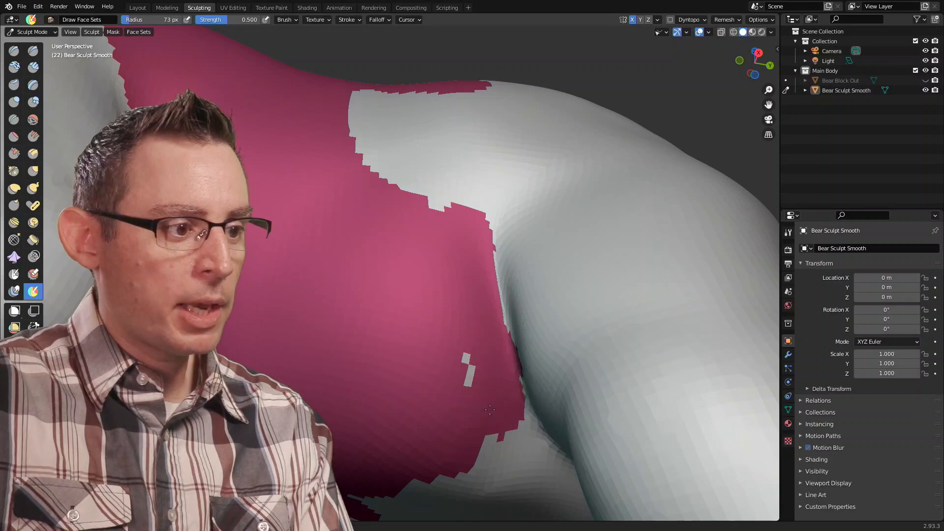
Extend the body face set across the rear belly and trim its edge back along the inner hind leg crease.
{"action": "mouse_move", "coordinate": [485, 375]}
{"action": "middle_mouse_down"}
{"action": "mouse_move", "coordinate": [468, 302]}
{"action": "mouse_move", "coordinate": [438, 252]}
{"action": "middle_mouse_up"}
{"action": "mouse_move", "coordinate": [438, 253]}
{"action": "left_mouse_down", "text": "ctrl"}
{"action": "mouse_move", "coordinate": [384, 315]}
{"action": "mouse_move", "coordinate": [319, 364]}
{"action": "mouse_move", "coordinate": [388, 384]}
{"action": "mouse_move", "coordinate": [433, 335]}
{"action": "left_mouse_up", "text": "ctrl"}
{"action": "mouse_move", "coordinate": [433, 334]}
{"action": "middle_mouse_down"}
{"action": "mouse_move", "coordinate": [419, 320]}
{"action": "mouse_move", "coordinate": [350, 331]}
{"action": "middle_mouse_up"}
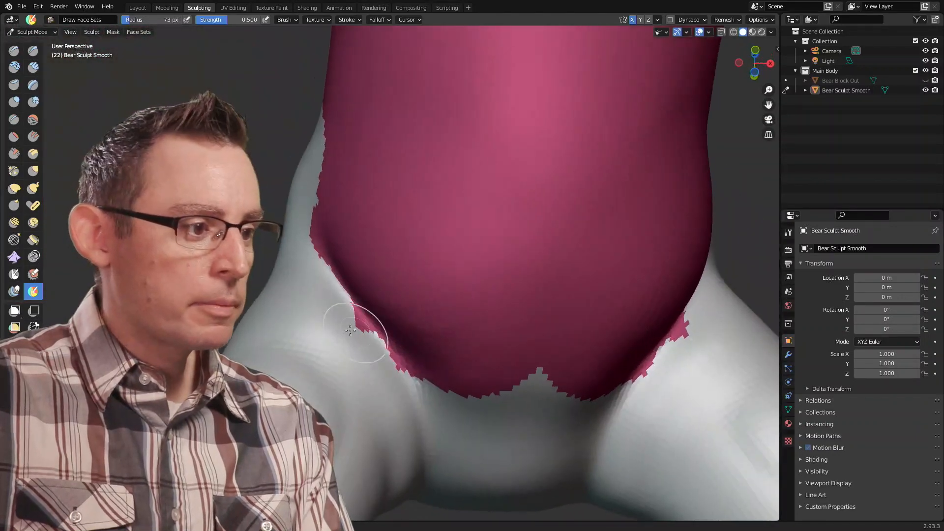
{"action": "left_click_drag", "start_coordinate": [357, 342], "coordinate": [402, 382], "text": "ctrl"}
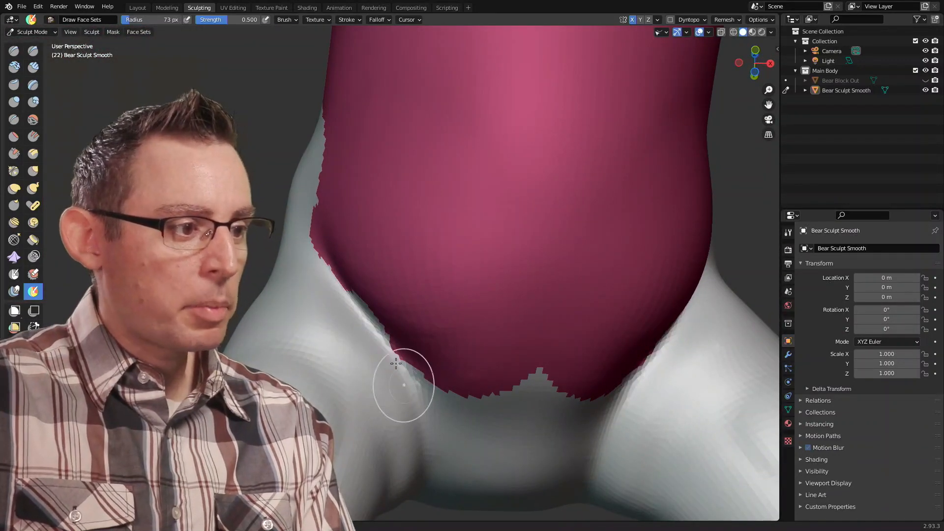
{"action": "mouse_move", "coordinate": [384, 325]}
{"action": "left_mouse_down", "text": "ctrl"}
{"action": "mouse_move", "coordinate": [379, 341]}
{"action": "mouse_move", "coordinate": [360, 299]}
{"action": "left_mouse_up", "text": "ctrl"}
{"action": "middle_click_drag", "start_coordinate": [401, 306], "coordinate": [410, 291]}
{"action": "scroll", "coordinate": [408, 291], "scroll_direction": "up", "scroll_amount": 4}
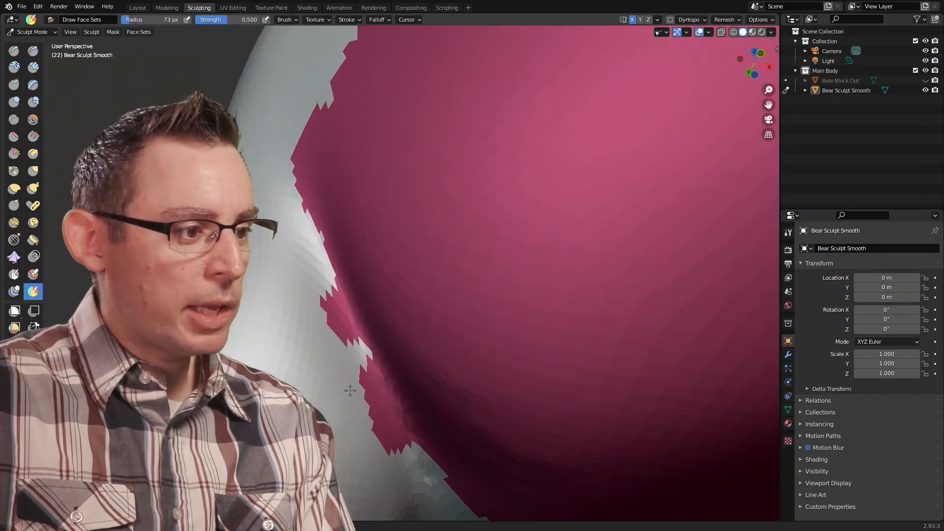
{"action": "left_click_drag", "start_coordinate": [332, 382], "coordinate": [313, 319], "text": "ctrl"}
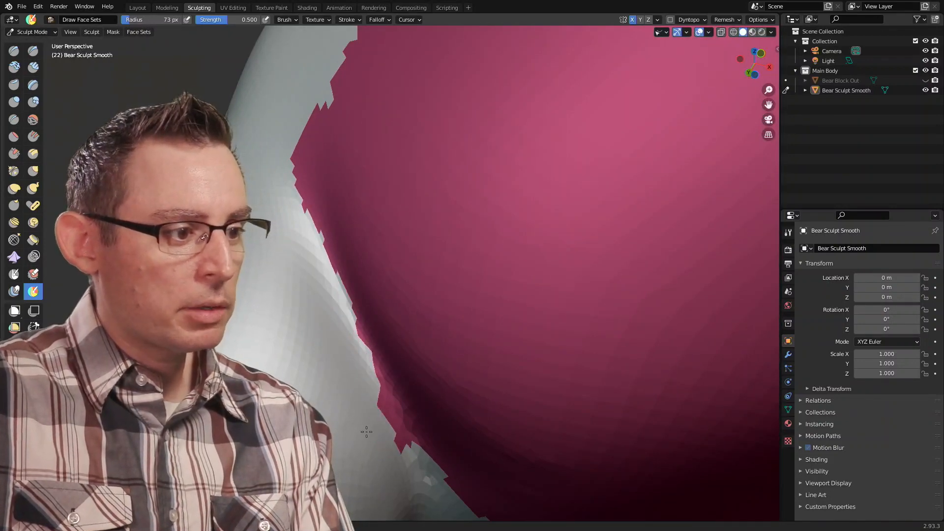
Spread the body face set over the hips, upper flank and lower back on the opposite side of the bear.
{"action": "scroll", "coordinate": [374, 362], "scroll_direction": "down", "scroll_amount": 2}
{"action": "mouse_move", "coordinate": [373, 359]}
{"action": "middle_mouse_down"}
{"action": "mouse_move", "coordinate": [405, 306]}
{"action": "mouse_move", "coordinate": [338, 258]}
{"action": "mouse_move", "coordinate": [349, 256]}
{"action": "middle_mouse_up"}
{"action": "mouse_move", "coordinate": [427, 137]}
{"action": "left_mouse_down", "text": "ctrl"}
{"action": "mouse_move", "coordinate": [433, 257]}
{"action": "mouse_move", "coordinate": [392, 196]}
{"action": "mouse_move", "coordinate": [387, 226]}
{"action": "mouse_move", "coordinate": [340, 255]}
{"action": "mouse_move", "coordinate": [319, 285]}
{"action": "mouse_move", "coordinate": [323, 351]}
{"action": "left_mouse_up", "text": "ctrl"}
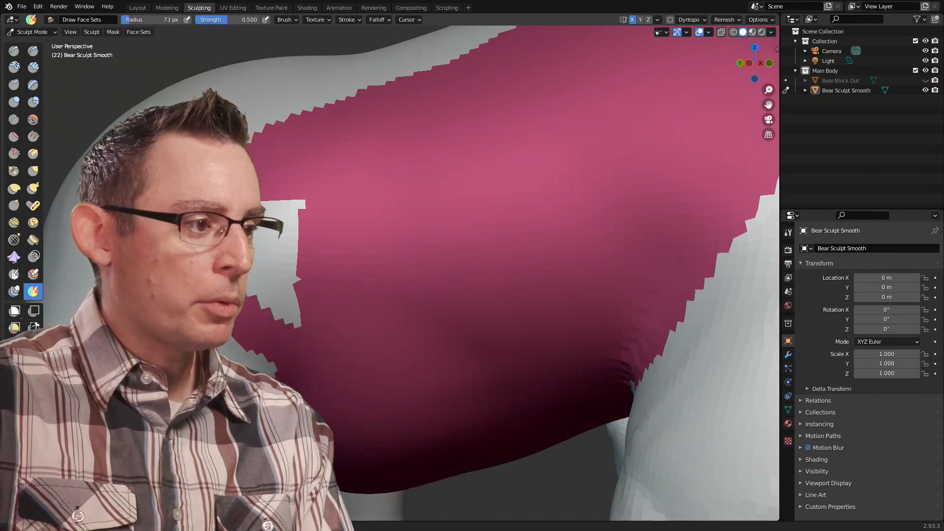
{"action": "scroll", "coordinate": [450, 262], "scroll_direction": "down", "scroll_amount": 3}
{"action": "middle_click_drag", "start_coordinate": [382, 241], "coordinate": [416, 278]}
{"action": "mouse_move", "coordinate": [407, 334]}
{"action": "left_mouse_down", "text": "ctrl"}
{"action": "mouse_move", "coordinate": [312, 284]}
{"action": "mouse_move", "coordinate": [344, 206]}
{"action": "mouse_move", "coordinate": [442, 197]}
{"action": "mouse_move", "coordinate": [444, 184]}
{"action": "mouse_move", "coordinate": [573, 181]}
{"action": "left_mouse_up", "text": "ctrl"}
{"action": "middle_click_drag", "start_coordinate": [556, 197], "coordinate": [495, 224]}
{"action": "left_click_drag", "start_coordinate": [320, 338], "coordinate": [312, 341], "text": "ctrl"}
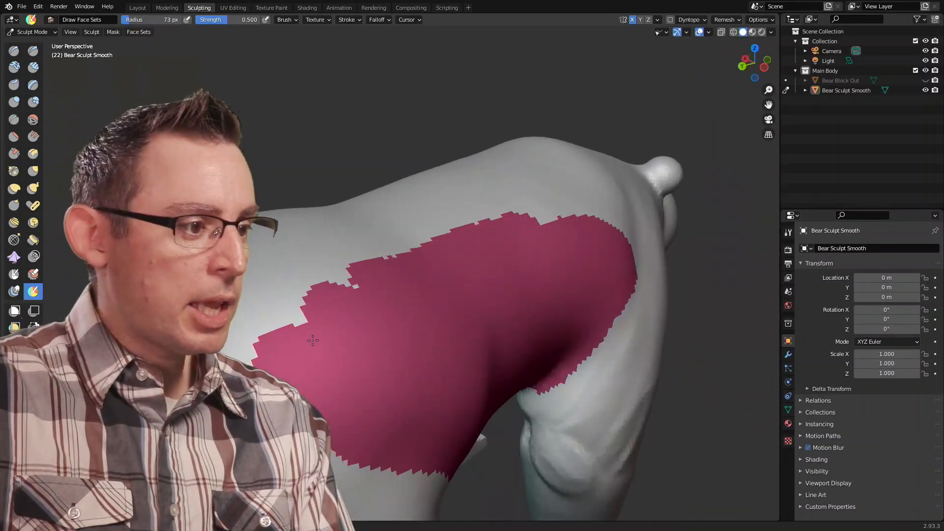
{"action": "mouse_move", "coordinate": [306, 245]}
{"action": "left_mouse_down", "text": "ctrl"}
{"action": "mouse_move", "coordinate": [364, 241]}
{"action": "mouse_move", "coordinate": [511, 202]}
{"action": "mouse_move", "coordinate": [350, 209]}
{"action": "left_mouse_up", "text": "ctrl"}
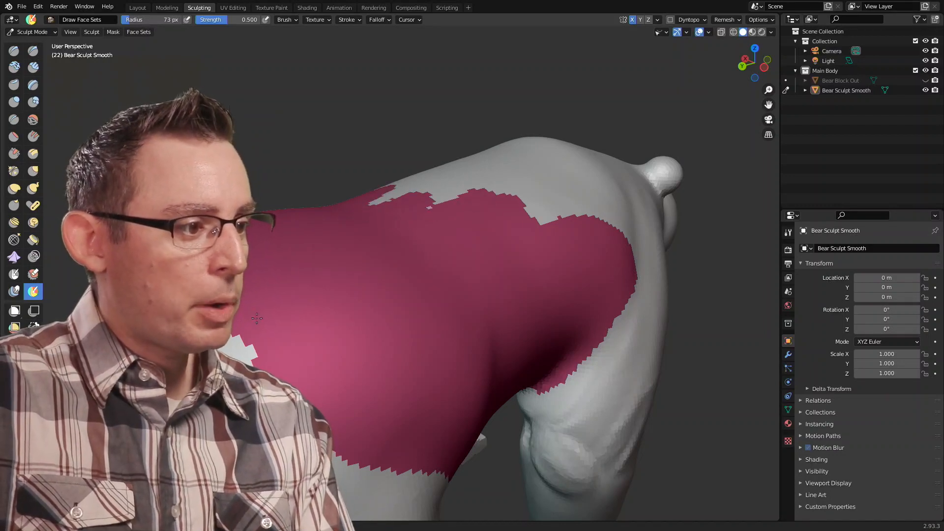
Extend the body face set over the upper back and shoulders toward the neck, filling the remaining gaps.
{"action": "mouse_move", "coordinate": [288, 355]}
{"action": "middle_mouse_down"}
{"action": "mouse_move", "coordinate": [353, 255]}
{"action": "mouse_move", "coordinate": [325, 291]}
{"action": "middle_mouse_up"}
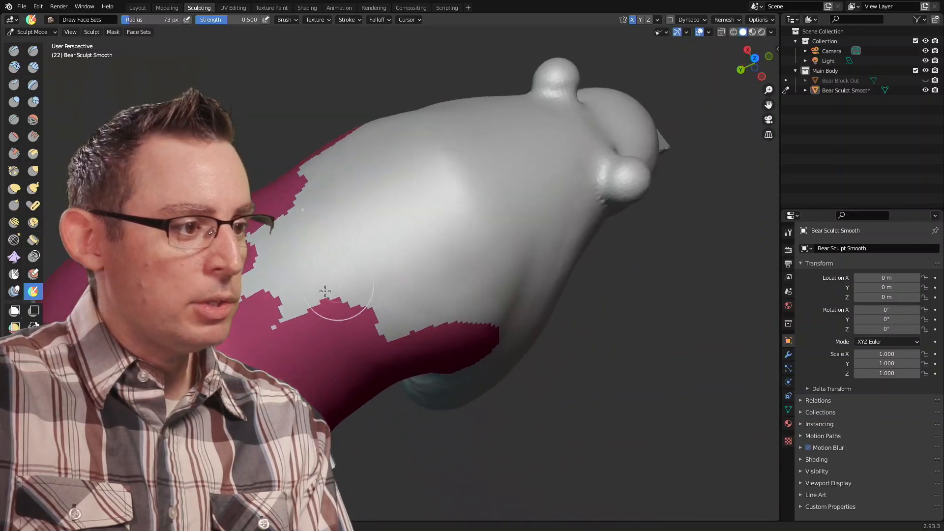
{"action": "mouse_move", "coordinate": [265, 288]}
{"action": "left_mouse_down", "text": "ctrl"}
{"action": "mouse_move", "coordinate": [406, 216]}
{"action": "mouse_move", "coordinate": [426, 241]}
{"action": "mouse_move", "coordinate": [406, 290]}
{"action": "mouse_move", "coordinate": [411, 312]}
{"action": "left_mouse_up", "text": "ctrl"}
{"action": "middle_click_drag", "start_coordinate": [411, 313], "coordinate": [427, 270]}
{"action": "middle_click_drag", "start_coordinate": [361, 267], "coordinate": [354, 270]}
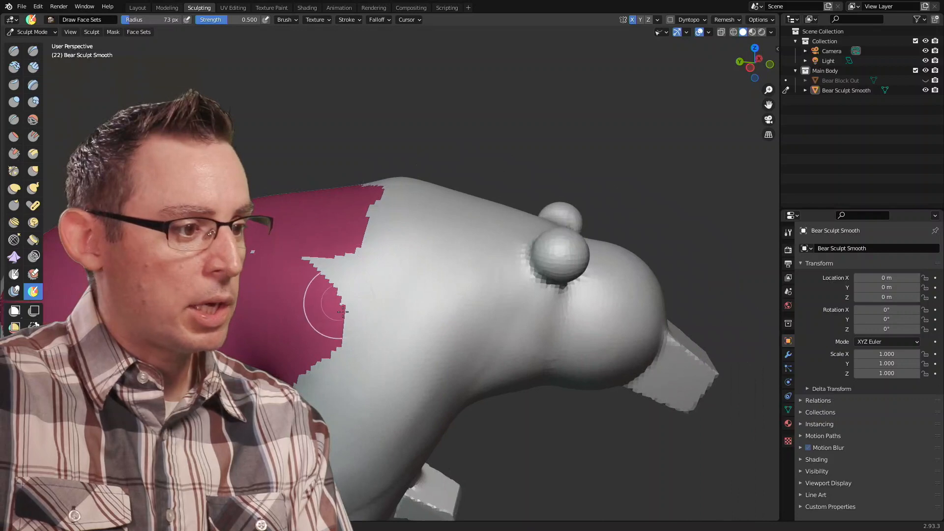
{"action": "mouse_move", "coordinate": [339, 332]}
{"action": "left_mouse_down", "text": "ctrl"}
{"action": "mouse_move", "coordinate": [440, 258]}
{"action": "mouse_move", "coordinate": [453, 219]}
{"action": "left_mouse_up", "text": "ctrl"}
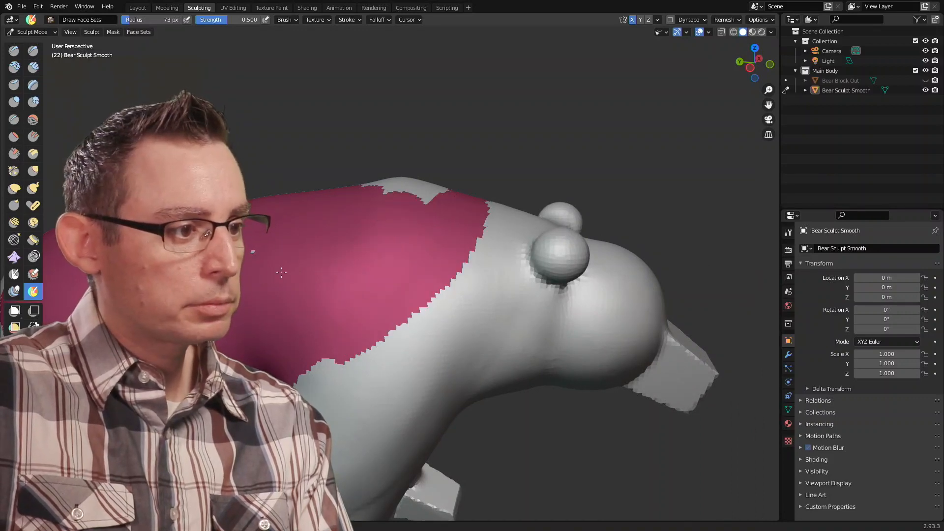
{"action": "mouse_move", "coordinate": [359, 253]}
{"action": "middle_mouse_down"}
{"action": "mouse_move", "coordinate": [361, 285]}
{"action": "mouse_move", "coordinate": [344, 310]}
{"action": "middle_mouse_up"}
{"action": "left_click_drag", "start_coordinate": [344, 309], "coordinate": [373, 310], "text": "ctrl"}
{"action": "middle_click_drag", "start_coordinate": [361, 281], "coordinate": [366, 183]}
{"action": "mouse_move", "coordinate": [366, 183]}
{"action": "left_mouse_down"}
{"action": "mouse_move", "coordinate": [333, 217]}
{"action": "mouse_move", "coordinate": [367, 102]}
{"action": "left_mouse_up"}
{"action": "middle_click_drag", "start_coordinate": [347, 248], "coordinate": [465, 280]}
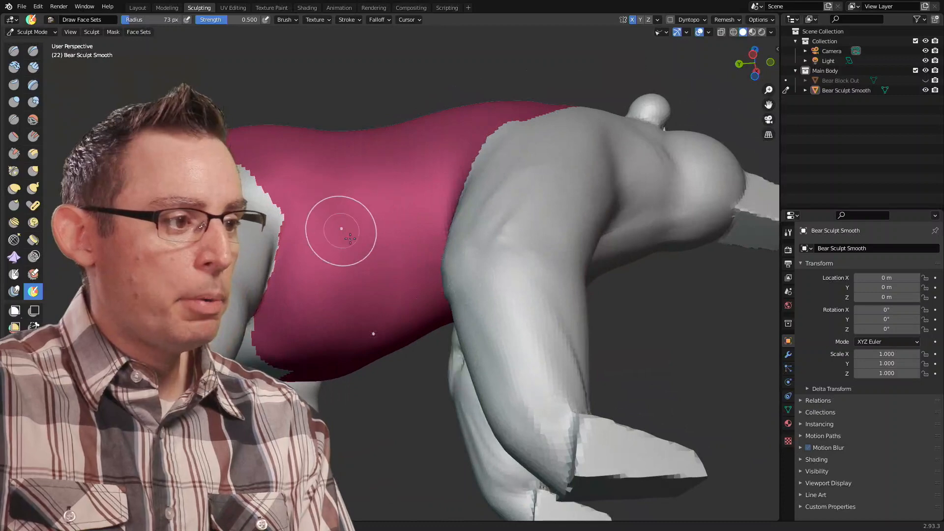
Isolate the painted body face set and sculpt raised ridges along its flank with the Draw brush.
{"action": "key", "text": "h"}
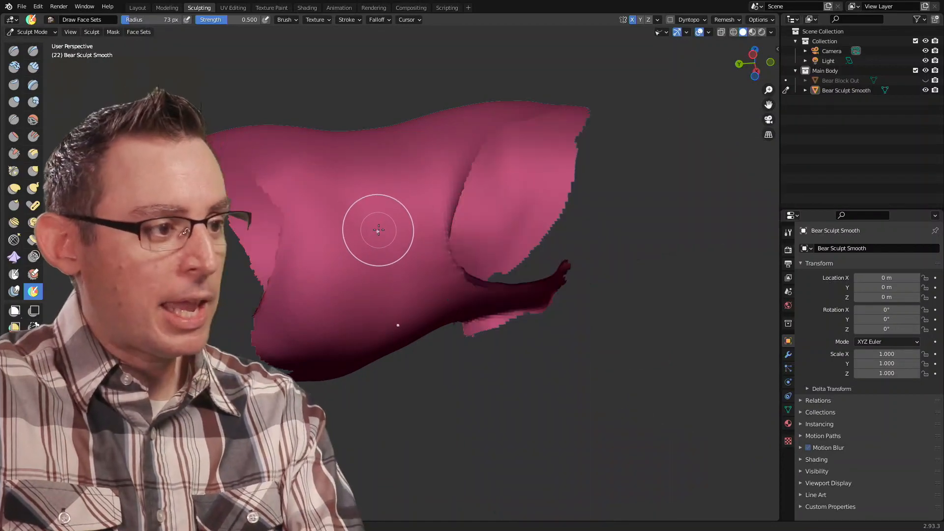
{"action": "mouse_move", "coordinate": [632, 214]}
{"action": "middle_mouse_down"}
{"action": "mouse_move", "coordinate": [439, 252]}
{"action": "mouse_move", "coordinate": [512, 138]}
{"action": "middle_mouse_up"}
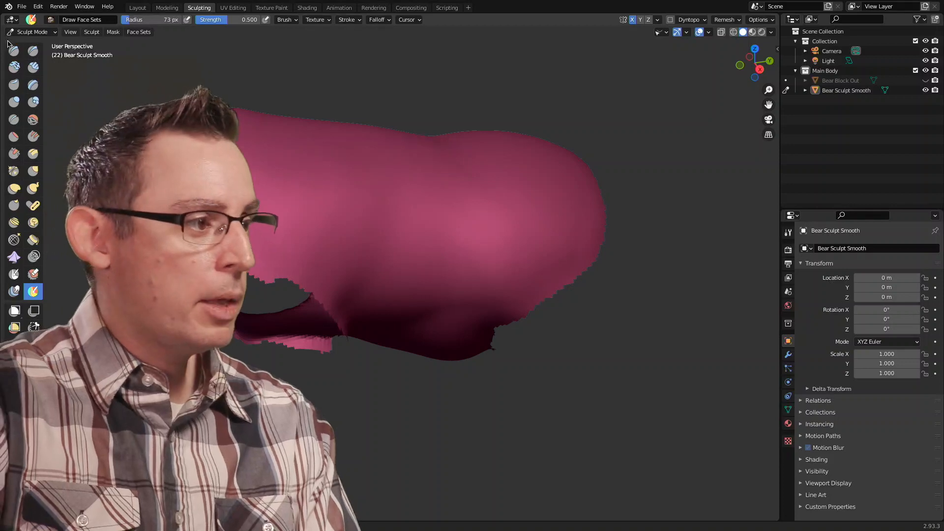
{"action": "left_click", "coordinate": [12, 49]}
{"action": "middle_click_drag", "start_coordinate": [412, 225], "coordinate": [329, 255]}
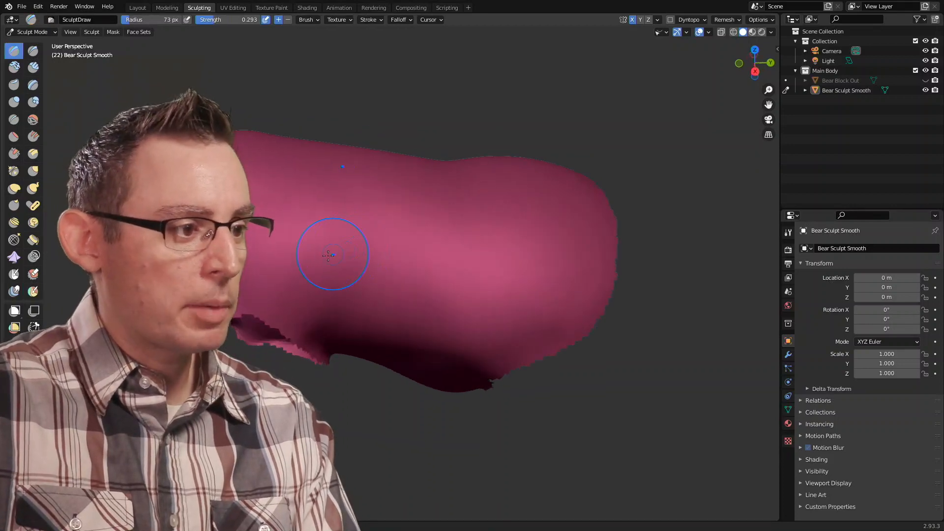
{"action": "left_click_drag", "start_coordinate": [303, 231], "coordinate": [289, 238]}
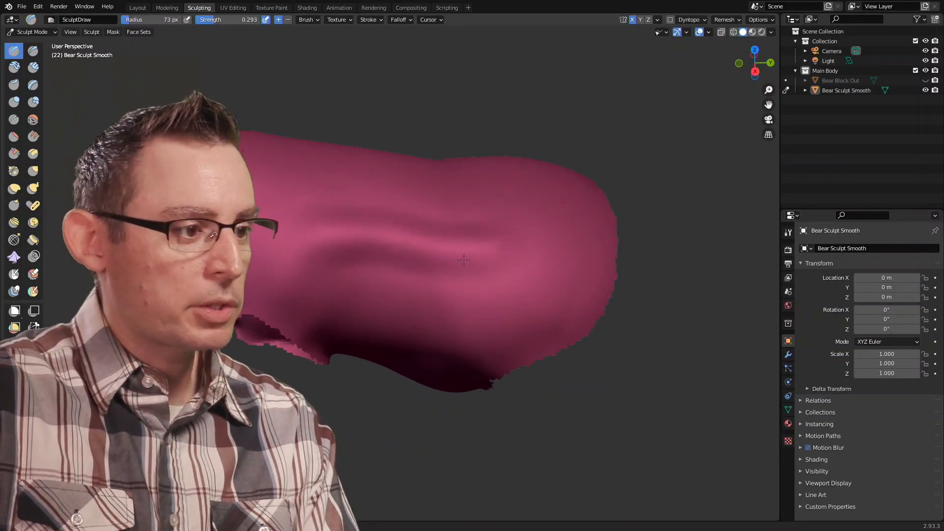
{"action": "mouse_move", "coordinate": [392, 238]}
{"action": "left_mouse_down"}
{"action": "mouse_move", "coordinate": [355, 259]}
{"action": "mouse_move", "coordinate": [325, 303]}
{"action": "left_mouse_up"}
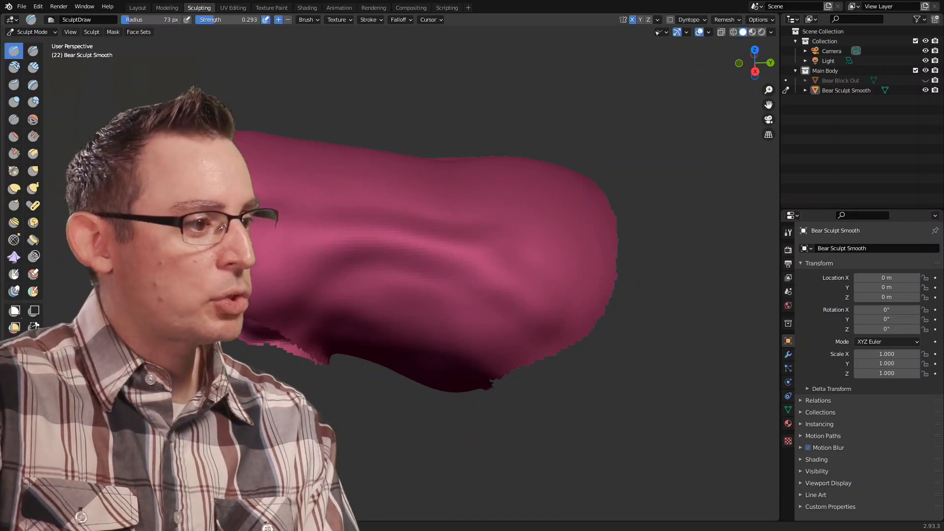
Show the whole mesh again and smooth the jagged step along the body face set's boundary at the shoulder.
{"action": "mouse_move", "coordinate": [220, 173]}
{"action": "middle_mouse_down"}
{"action": "mouse_move", "coordinate": [295, 192]}
{"action": "mouse_move", "coordinate": [296, 228]}
{"action": "mouse_move", "coordinate": [317, 225]}
{"action": "middle_mouse_up"}
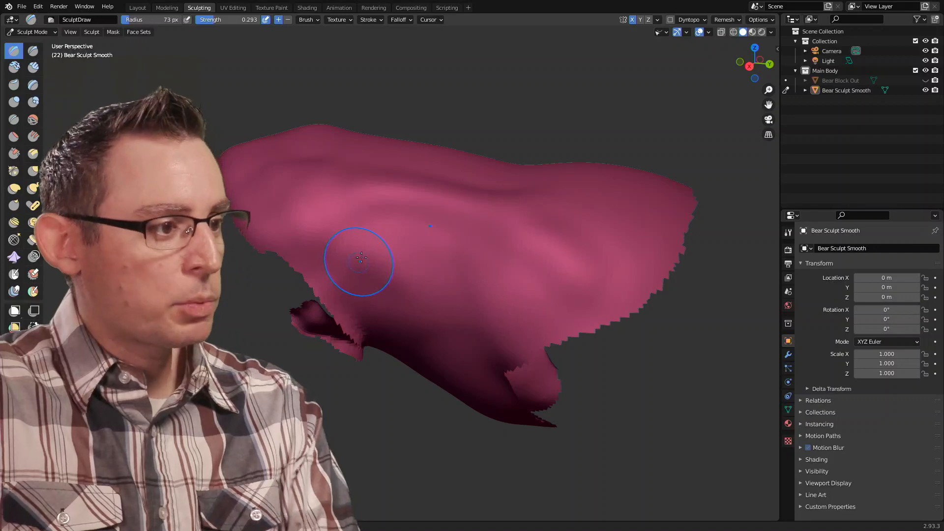
{"action": "key", "text": "h"}
{"action": "middle_click_drag", "start_coordinate": [345, 214], "coordinate": [386, 200]}
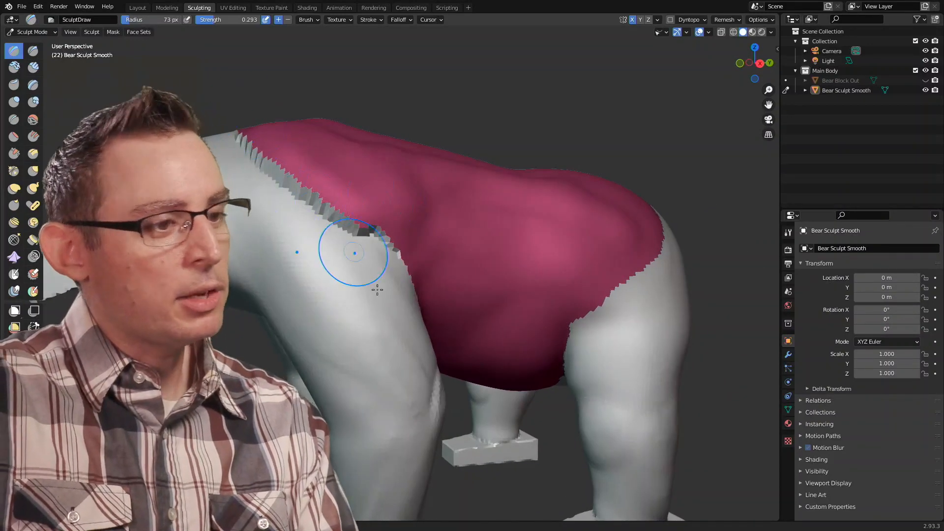
{"action": "mouse_move", "coordinate": [374, 256]}
{"action": "middle_mouse_down"}
{"action": "mouse_move", "coordinate": [340, 253]}
{"action": "mouse_move", "coordinate": [276, 198]}
{"action": "middle_mouse_up"}
{"action": "scroll", "coordinate": [368, 256], "scroll_direction": "up", "scroll_amount": 3}
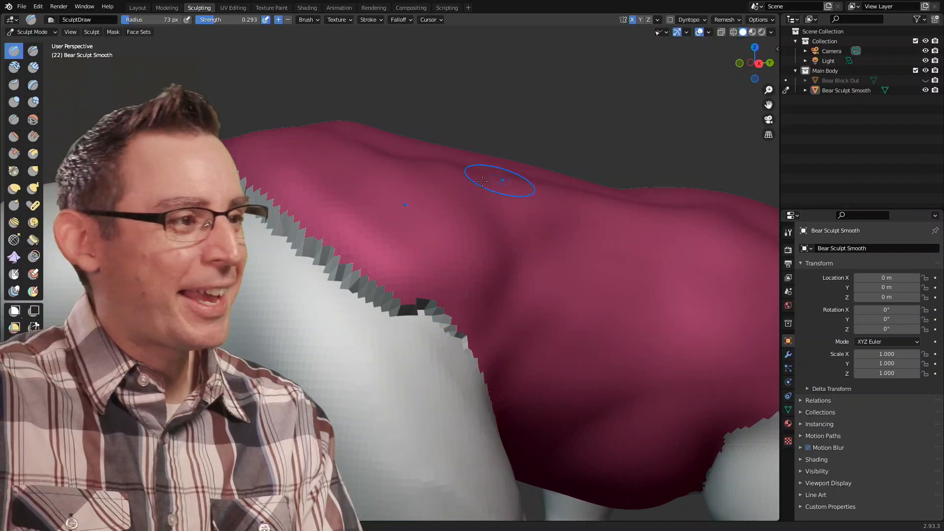
{"action": "mouse_move", "coordinate": [294, 223]}
{"action": "left_mouse_down", "text": "shift"}
{"action": "mouse_move", "coordinate": [326, 256]}
{"action": "mouse_move", "coordinate": [411, 305]}
{"action": "mouse_move", "coordinate": [422, 301]}
{"action": "left_mouse_up", "text": "shift"}
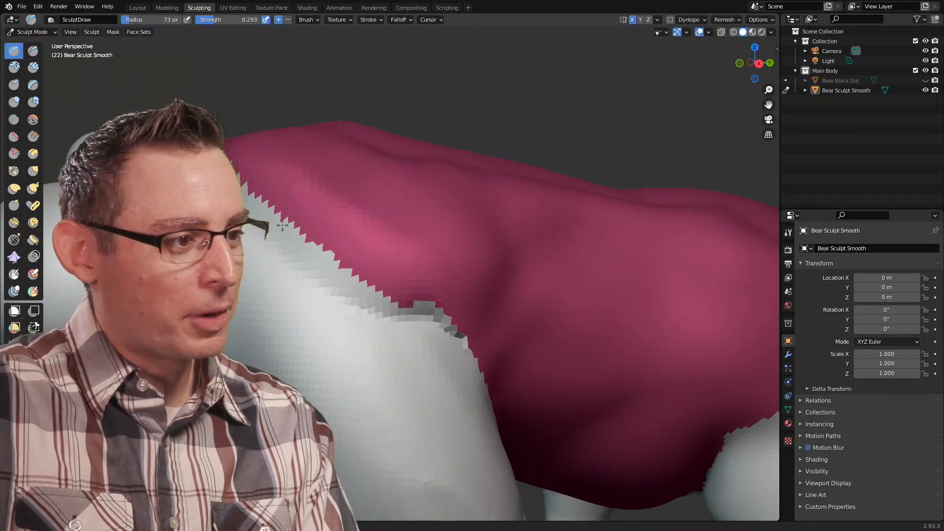
Smooth the remaining ridge along the body face set's boundary above the front leg.
{"action": "left_click_drag", "start_coordinate": [387, 282], "coordinate": [449, 321], "text": "shift"}
{"action": "mouse_move", "coordinate": [453, 301]}
{"action": "middle_mouse_down"}
{"action": "mouse_move", "coordinate": [379, 314]}
{"action": "mouse_move", "coordinate": [396, 271]}
{"action": "middle_mouse_up"}
{"action": "scroll", "coordinate": [390, 306], "scroll_direction": "down", "scroll_amount": 3}
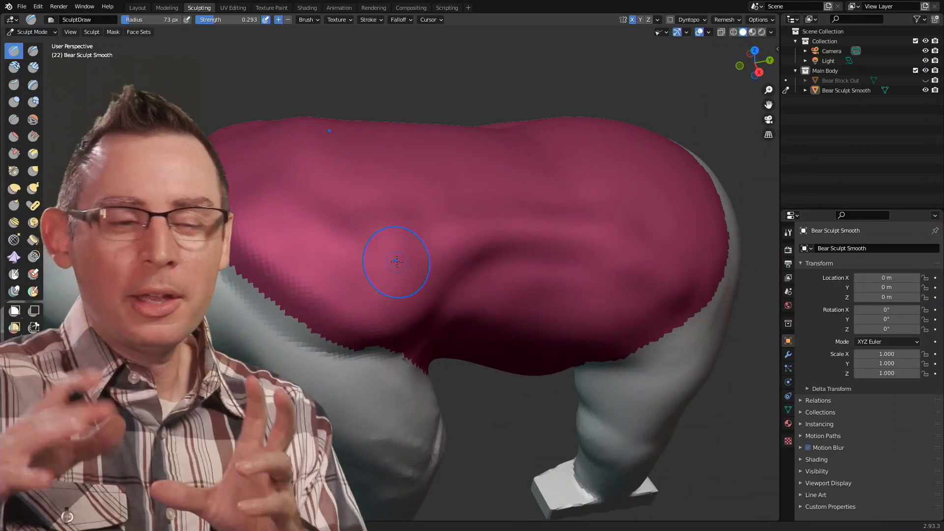
{"action": "mouse_move", "coordinate": [396, 262]}
{"action": "middle_mouse_down"}
{"action": "mouse_move", "coordinate": [496, 208]}
{"action": "mouse_move", "coordinate": [440, 224]}
{"action": "mouse_move", "coordinate": [389, 211]}
{"action": "middle_mouse_up"}
{"action": "mouse_move", "coordinate": [446, 224]}
{"action": "middle_mouse_down"}
{"action": "mouse_move", "coordinate": [485, 221]}
{"action": "mouse_move", "coordinate": [567, 123]}
{"action": "middle_mouse_up"}
{"action": "middle_click_drag", "start_coordinate": [474, 253], "coordinate": [489, 227], "text": "shift"}
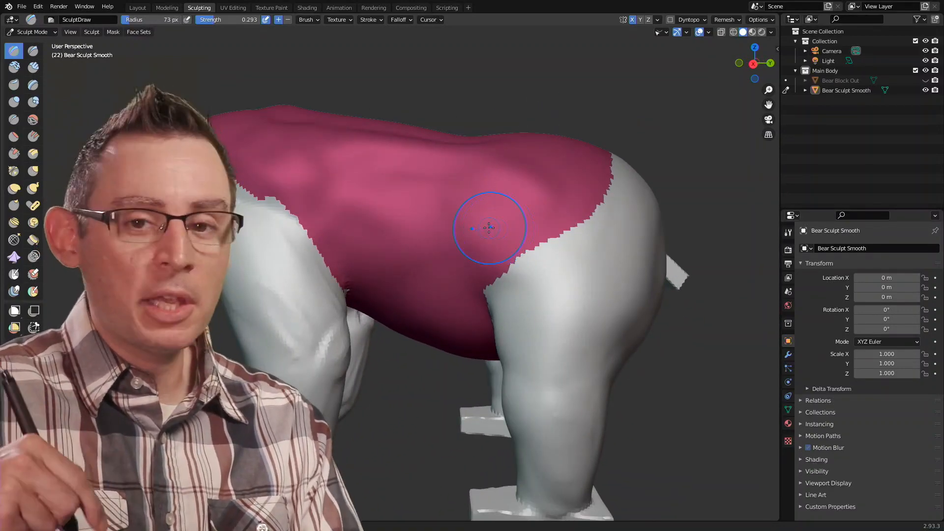
Turn on the wireframe overlay to show the mesh edges along the jagged face set boundary at the shoulder.
{"action": "middle_click_drag", "start_coordinate": [455, 197], "coordinate": [465, 234]}
{"action": "scroll", "coordinate": [487, 225], "scroll_direction": "up", "scroll_amount": 3}
{"action": "scroll", "coordinate": [497, 241], "scroll_direction": "up", "scroll_amount": 2}
{"action": "left_click", "coordinate": [710, 33]}
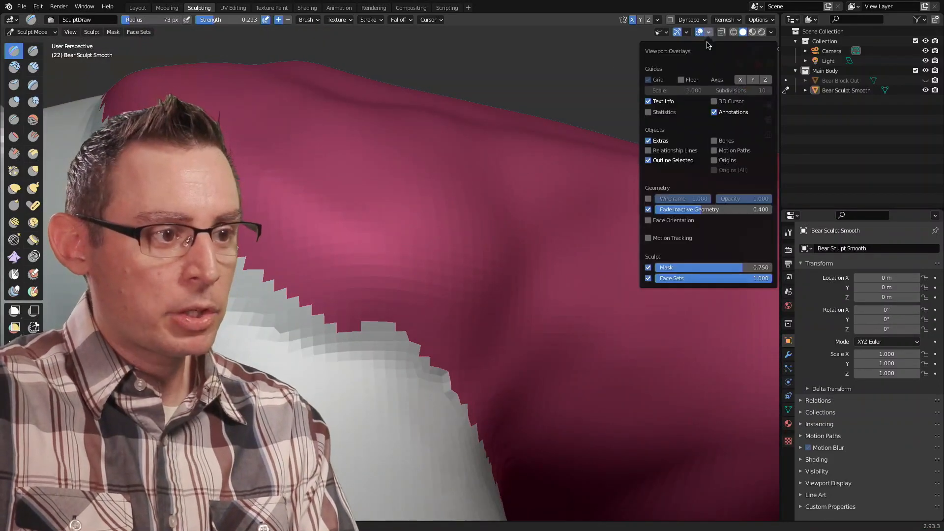
{"action": "left_click", "coordinate": [648, 199]}
{"action": "middle_click_drag", "start_coordinate": [412, 216], "coordinate": [493, 227]}
{"action": "scroll", "coordinate": [496, 229], "scroll_direction": "up", "scroll_amount": 3}
{"action": "middle_click_drag", "start_coordinate": [315, 175], "coordinate": [416, 230], "text": "shift"}
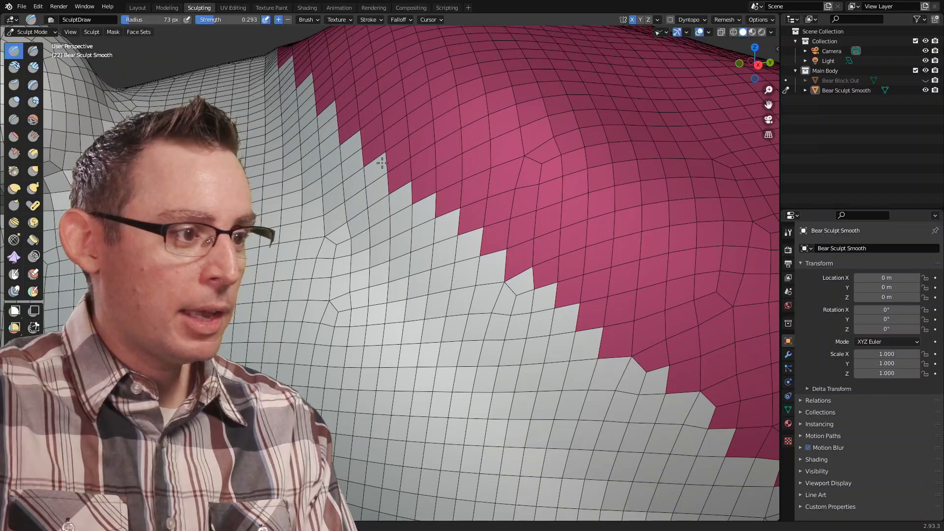
Enlarge the brush radius to 191 px and relax the jagged face set boundary along the shoulder with the Draw Face Sets brush.
{"action": "key", "text": "f"}
{"action": "left_click", "coordinate": [402, 183]}
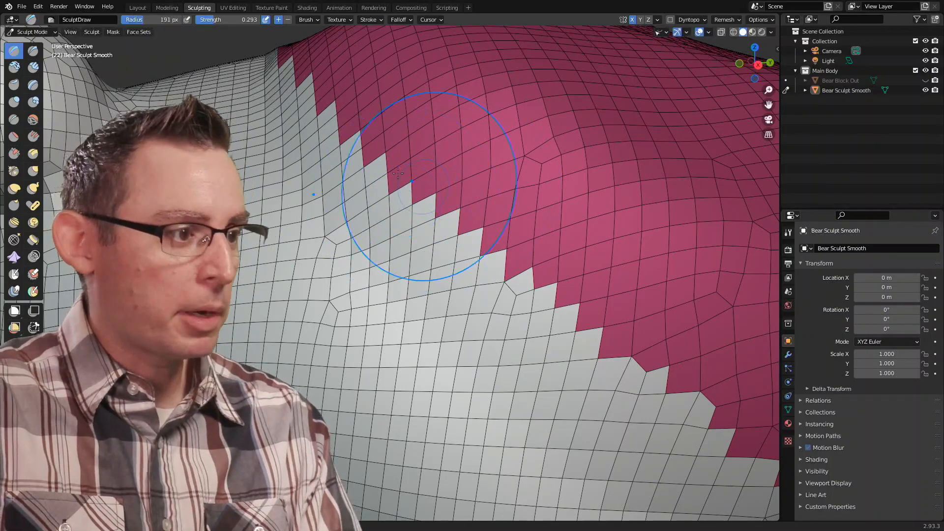
{"action": "scroll", "coordinate": [492, 246], "scroll_direction": "down", "scroll_amount": 6}
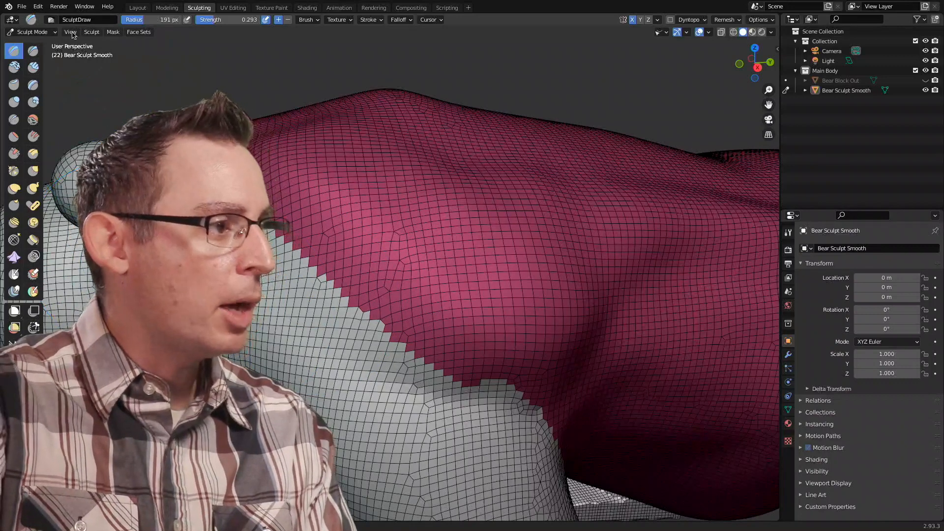
{"action": "left_click", "coordinate": [34, 292]}
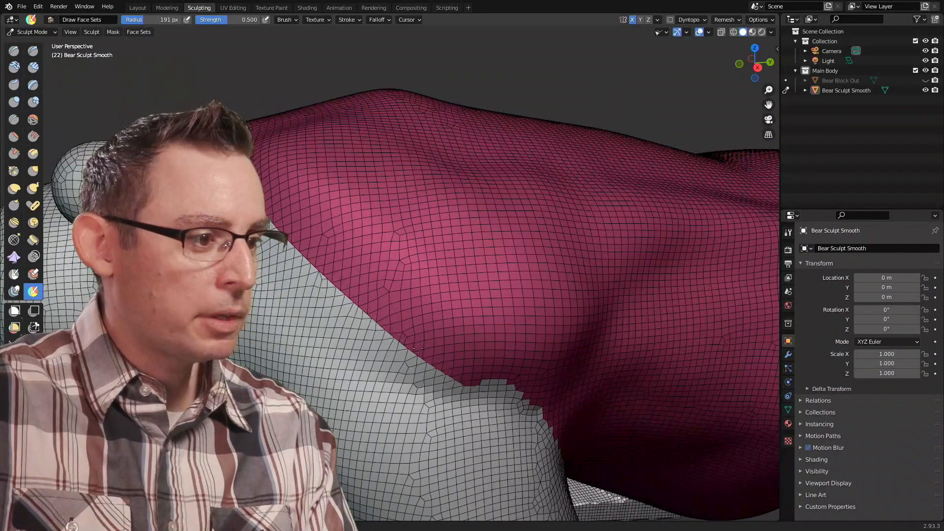
{"action": "scroll", "coordinate": [429, 254], "scroll_direction": "up", "scroll_amount": 3}
{"action": "scroll", "coordinate": [428, 253], "scroll_direction": "up", "scroll_amount": 8}
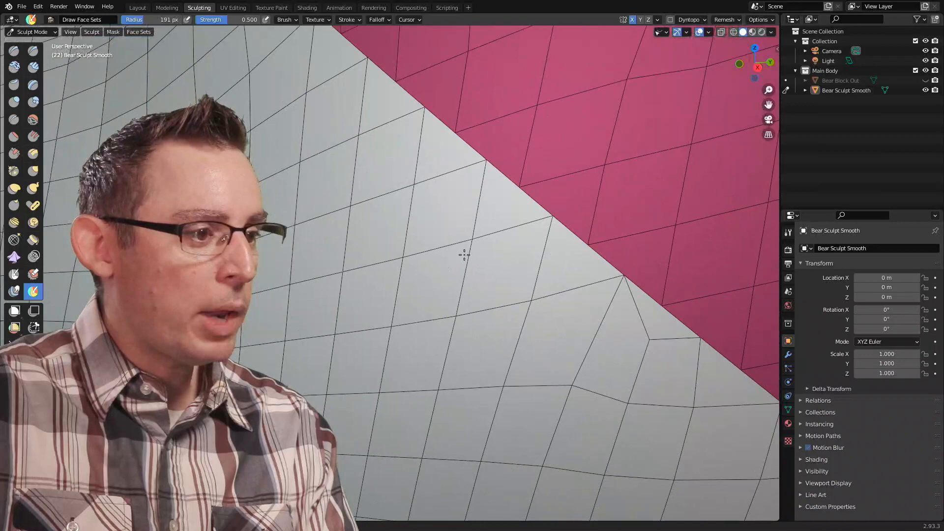
{"action": "scroll", "coordinate": [460, 265], "scroll_direction": "down", "scroll_amount": 10}
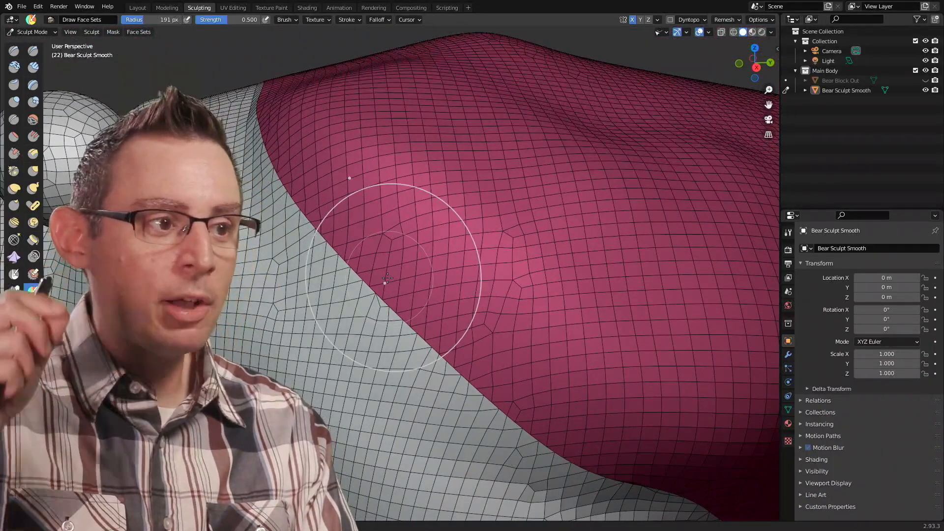
Relax the rest of the face set boundary down behind the front leg with the Draw Face Sets brush's smoothing.
{"action": "mouse_move", "coordinate": [565, 194]}
{"action": "middle_mouse_down"}
{"action": "mouse_move", "coordinate": [453, 285]}
{"action": "mouse_move", "coordinate": [467, 289]}
{"action": "mouse_move", "coordinate": [481, 274]}
{"action": "mouse_move", "coordinate": [394, 240]}
{"action": "mouse_move", "coordinate": [363, 257]}
{"action": "middle_mouse_up"}
{"action": "mouse_move", "coordinate": [433, 285]}
{"action": "middle_mouse_down"}
{"action": "mouse_move", "coordinate": [460, 312]}
{"action": "mouse_move", "coordinate": [400, 274]}
{"action": "middle_mouse_up"}
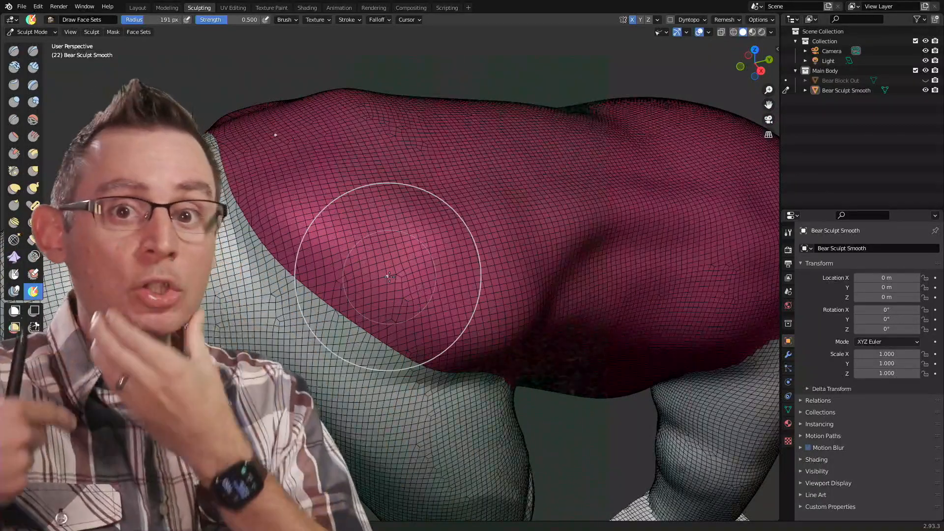
{"action": "middle_click_drag", "start_coordinate": [485, 295], "coordinate": [470, 280]}
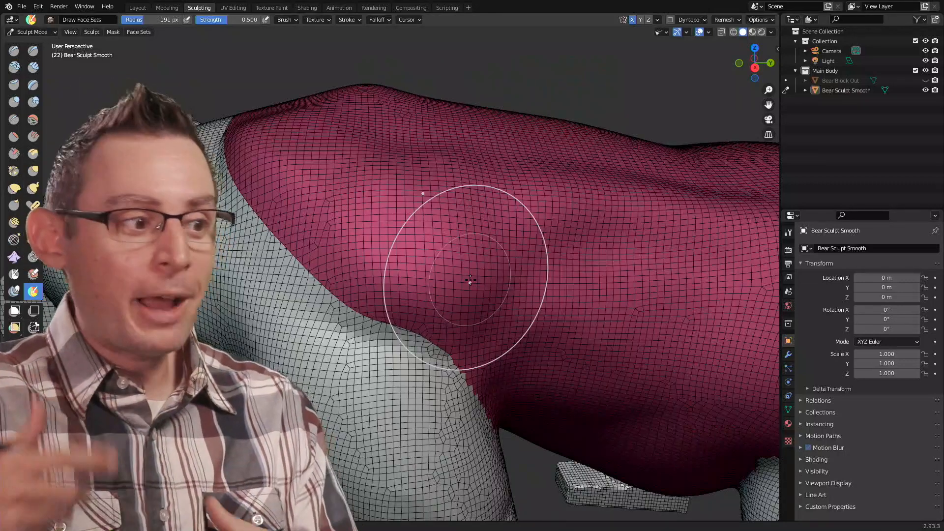
{"action": "scroll", "coordinate": [458, 273], "scroll_direction": "up", "scroll_amount": 2}
{"action": "middle_click_drag", "start_coordinate": [477, 277], "coordinate": [448, 268]}
{"action": "left_click_drag", "start_coordinate": [376, 288], "coordinate": [457, 435], "text": "shift"}
{"action": "mouse_move", "coordinate": [484, 403]}
{"action": "middle_mouse_down", "text": "shift"}
{"action": "mouse_move", "coordinate": [495, 352]}
{"action": "mouse_move", "coordinate": [457, 326]}
{"action": "middle_mouse_up", "text": "shift"}
{"action": "mouse_move", "coordinate": [388, 266]}
{"action": "left_mouse_down", "text": "shift"}
{"action": "mouse_move", "coordinate": [414, 323]}
{"action": "mouse_move", "coordinate": [357, 260]}
{"action": "left_mouse_up", "text": "shift"}
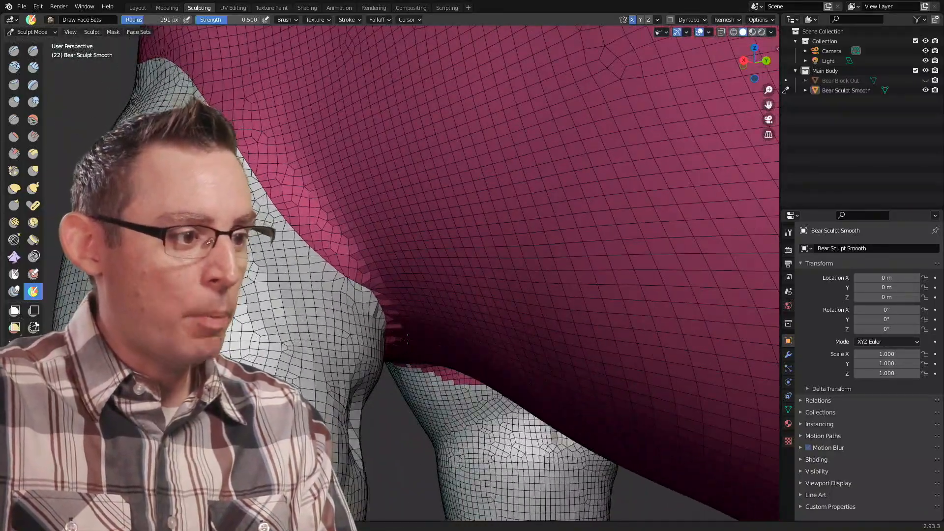
Examine the mesh flow along the relaxed face set boundary around the front leg and shoulder.
{"action": "scroll", "coordinate": [537, 304], "scroll_direction": "down", "scroll_amount": 1}
{"action": "middle_click_drag", "start_coordinate": [541, 305], "coordinate": [595, 329]}
{"action": "scroll", "coordinate": [467, 285], "scroll_direction": "down", "scroll_amount": 1}
{"action": "middle_click_drag", "start_coordinate": [424, 267], "coordinate": [334, 235]}
{"action": "middle_click_drag", "start_coordinate": [260, 197], "coordinate": [312, 210]}
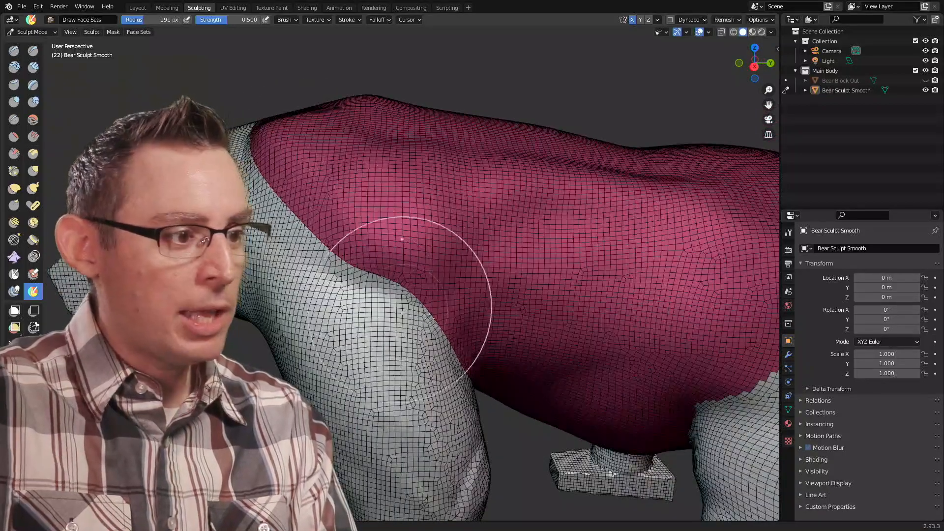
{"action": "middle_click_drag", "start_coordinate": [457, 271], "coordinate": [446, 314], "text": "shift"}
{"action": "scroll", "coordinate": [447, 315], "scroll_direction": "up", "scroll_amount": 4}
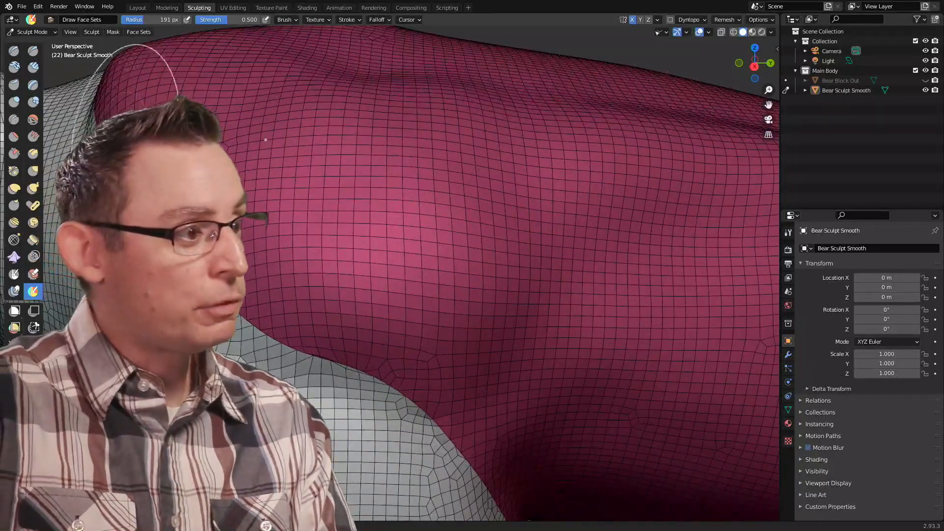
{"action": "mouse_move", "coordinate": [440, 367]}
{"action": "middle_mouse_down", "text": "shift"}
{"action": "mouse_move", "coordinate": [472, 361]}
{"action": "mouse_move", "coordinate": [531, 303]}
{"action": "middle_mouse_up", "text": "shift"}
{"action": "middle_click_drag", "start_coordinate": [438, 303], "coordinate": [390, 249]}
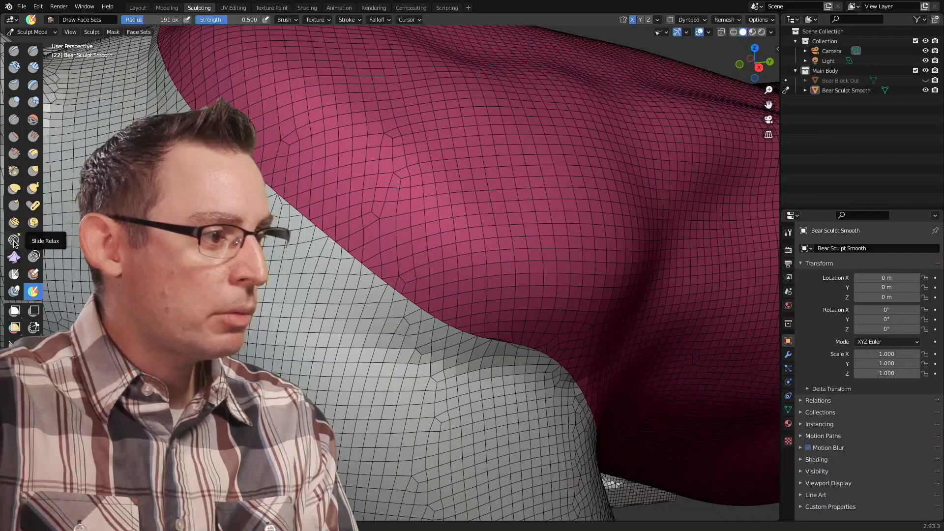
Pinch the mesh along the shoulder boundary with the Pinch/Magnify brush and turn off the wireframe overlay.
{"action": "left_click", "coordinate": [13, 170]}
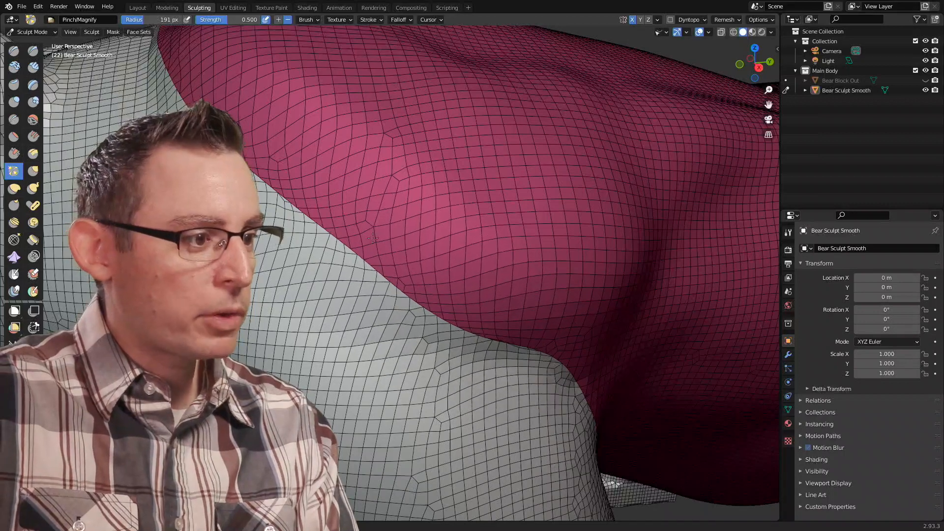
{"action": "left_click", "coordinate": [709, 32]}
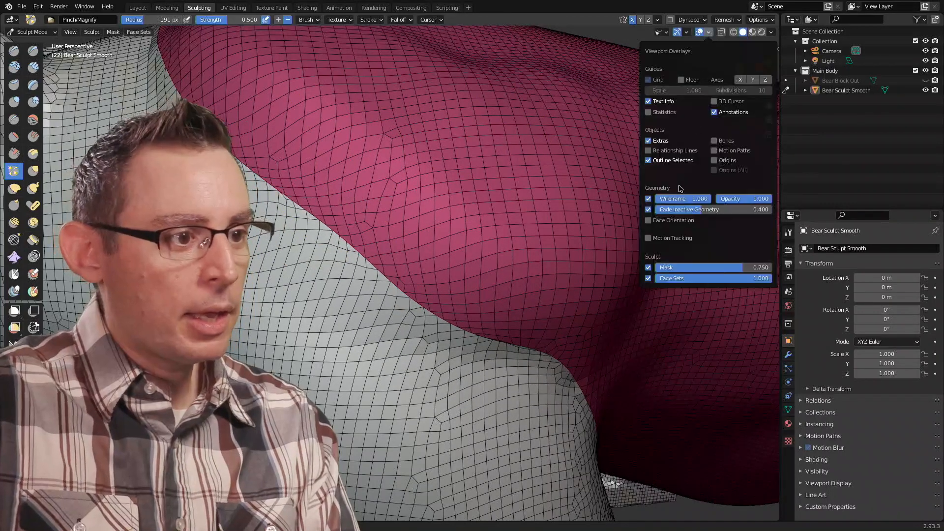
{"action": "left_click", "coordinate": [649, 199]}
{"action": "scroll", "coordinate": [418, 245], "scroll_direction": "up", "scroll_amount": 5}
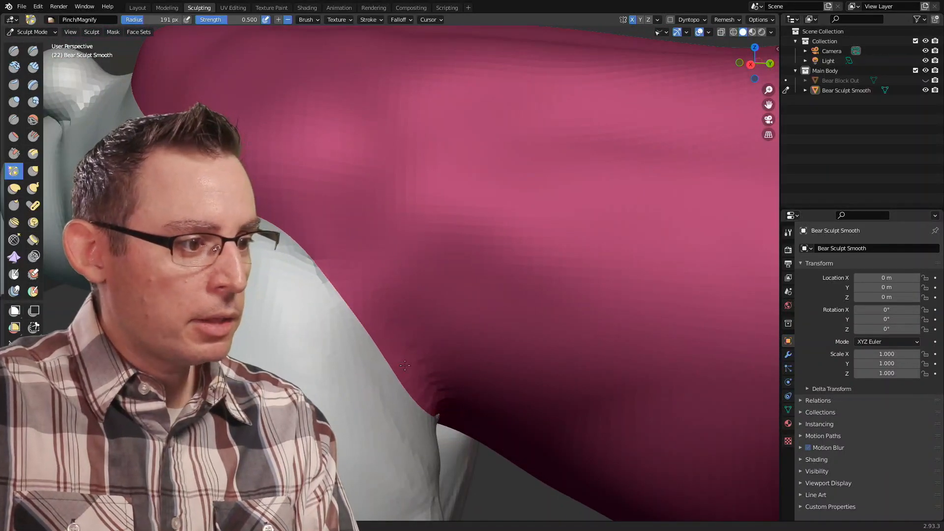
Pinch the crease along the face set boundary behind the front leg with the Pinch/Magnify brush.
{"action": "middle_click_drag", "start_coordinate": [388, 372], "coordinate": [306, 295]}
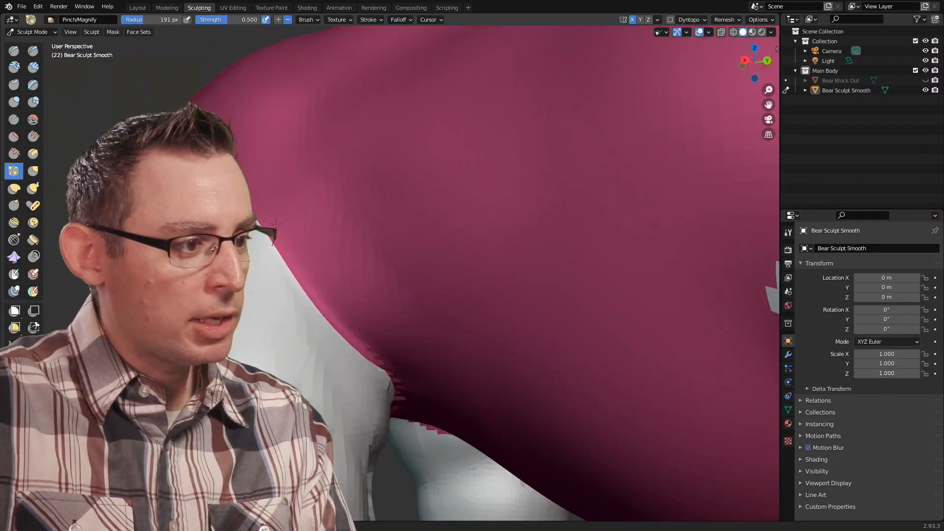
{"action": "mouse_move", "coordinate": [257, 192]}
{"action": "middle_mouse_down"}
{"action": "mouse_move", "coordinate": [333, 291]}
{"action": "mouse_move", "coordinate": [397, 295]}
{"action": "mouse_move", "coordinate": [525, 249]}
{"action": "mouse_move", "coordinate": [482, 249]}
{"action": "mouse_move", "coordinate": [443, 231]}
{"action": "mouse_move", "coordinate": [254, 93]}
{"action": "middle_mouse_up"}
{"action": "mouse_move", "coordinate": [378, 267]}
{"action": "left_mouse_down"}
{"action": "mouse_move", "coordinate": [454, 347]}
{"action": "mouse_move", "coordinate": [355, 246]}
{"action": "mouse_move", "coordinate": [468, 361]}
{"action": "left_mouse_up"}
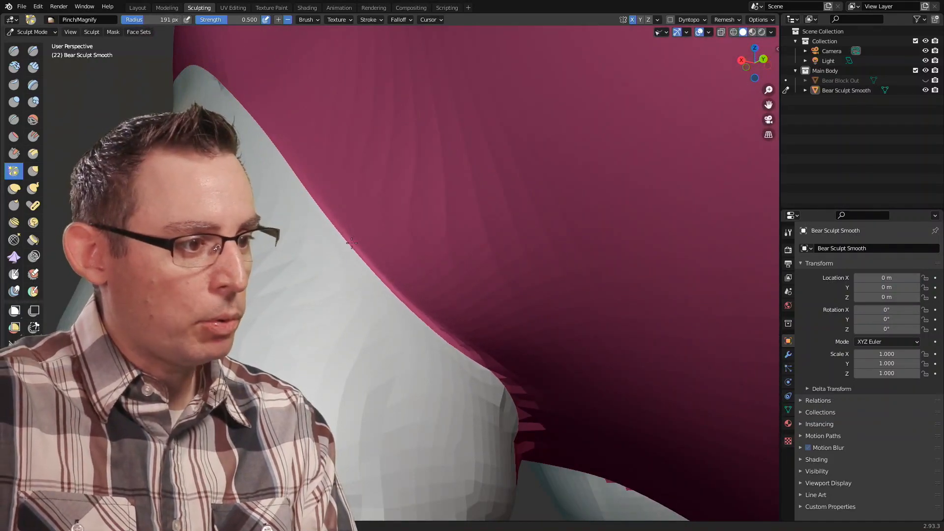
{"action": "mouse_move", "coordinate": [453, 327]}
{"action": "middle_mouse_down"}
{"action": "mouse_move", "coordinate": [486, 329]}
{"action": "mouse_move", "coordinate": [396, 322]}
{"action": "mouse_move", "coordinate": [445, 316]}
{"action": "mouse_move", "coordinate": [399, 311]}
{"action": "mouse_move", "coordinate": [413, 255]}
{"action": "middle_mouse_up"}
{"action": "scroll", "coordinate": [486, 329], "scroll_direction": "down", "scroll_amount": 2}
{"action": "scroll", "coordinate": [397, 323], "scroll_direction": "down", "scroll_amount": 1}
{"action": "scroll", "coordinate": [444, 316], "scroll_direction": "down", "scroll_amount": 2}
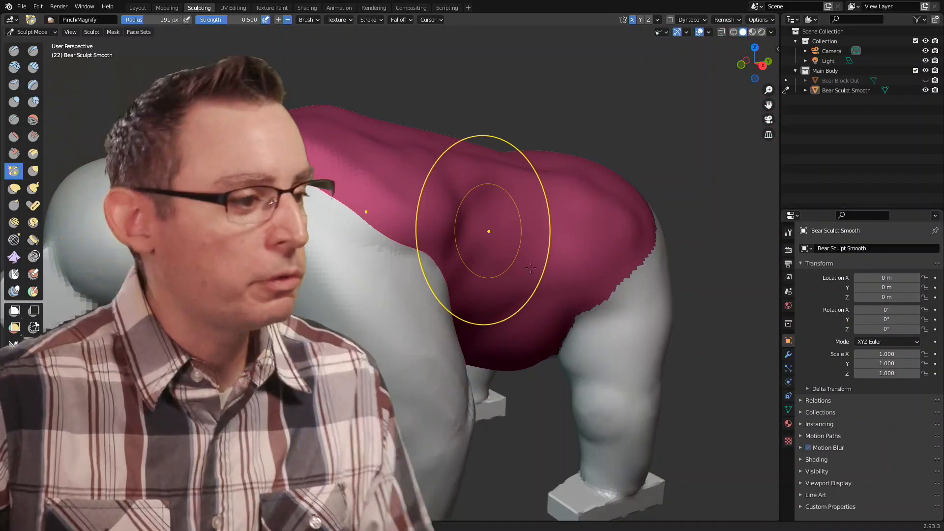